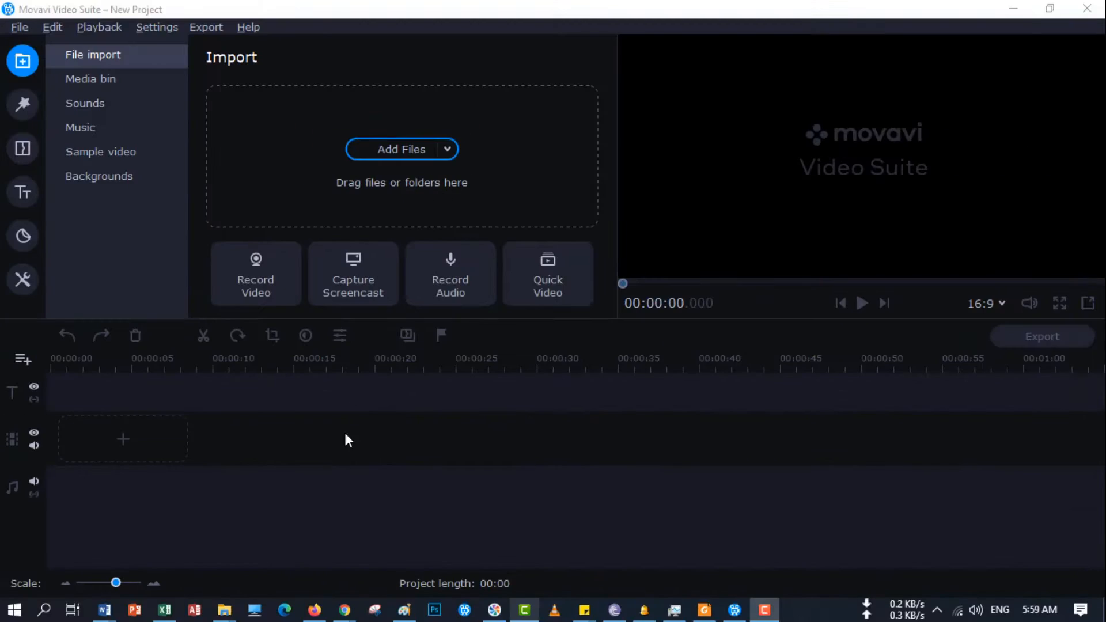
# - Import tubo c final.mp4 from the tubo c final folder and place it at the start of the video track
pyautogui.moveTo(225, 612)
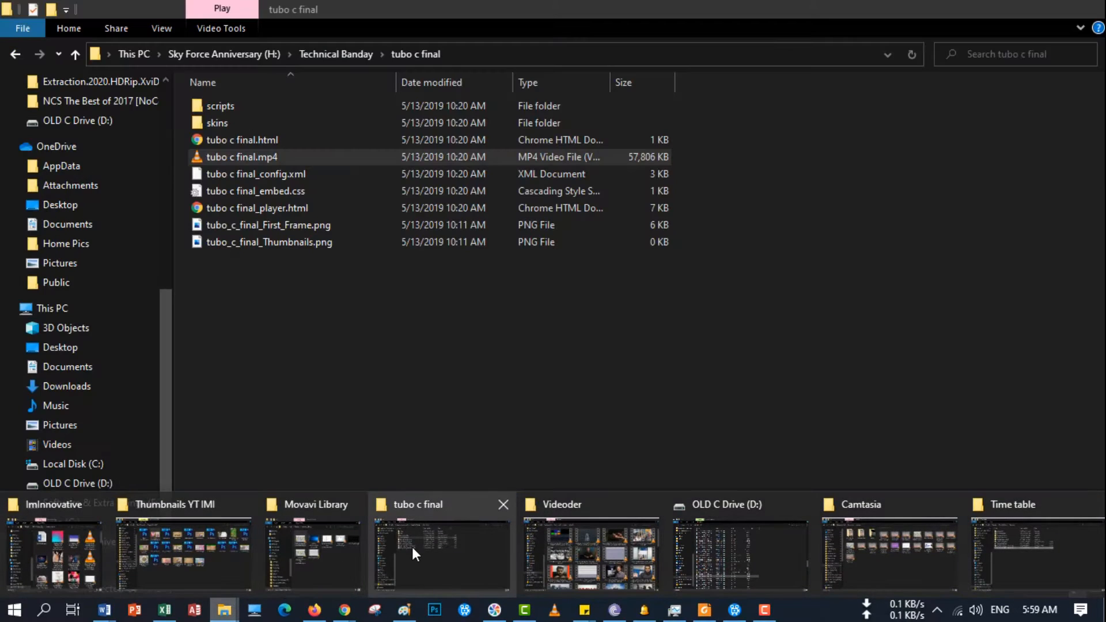
pyautogui.click(409, 550)
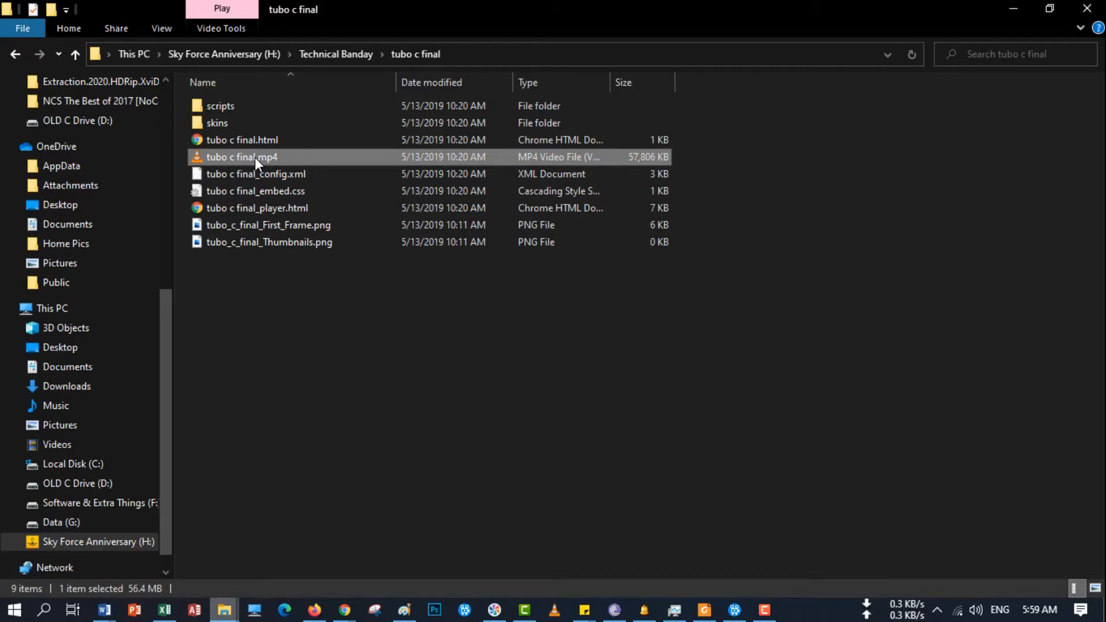
pyautogui.moveTo(256, 165); pyautogui.dragTo(320, 186)
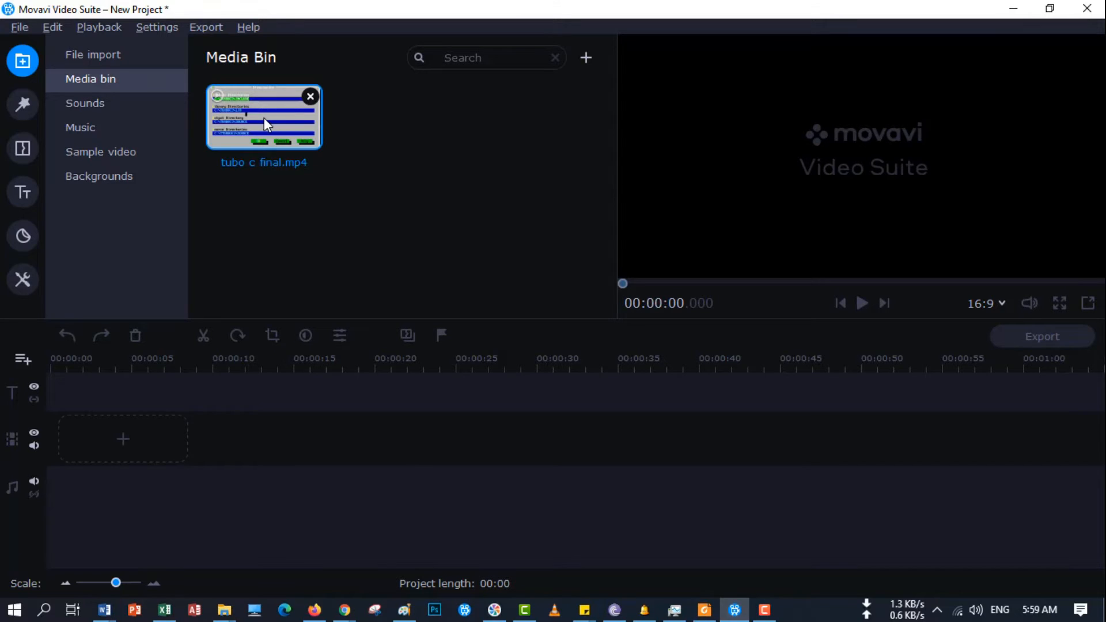
pyautogui.moveTo(258, 117); pyautogui.dragTo(51, 426)
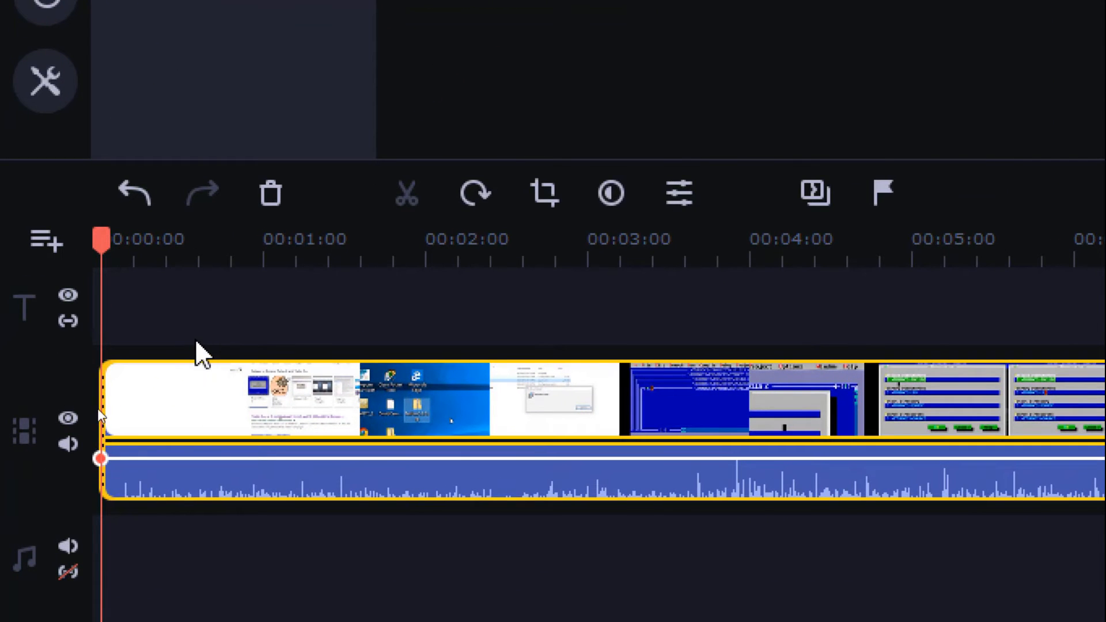
# - Mute the video track's sound and switch it back on
pyautogui.click(98, 411)
pyautogui.click(169, 412)
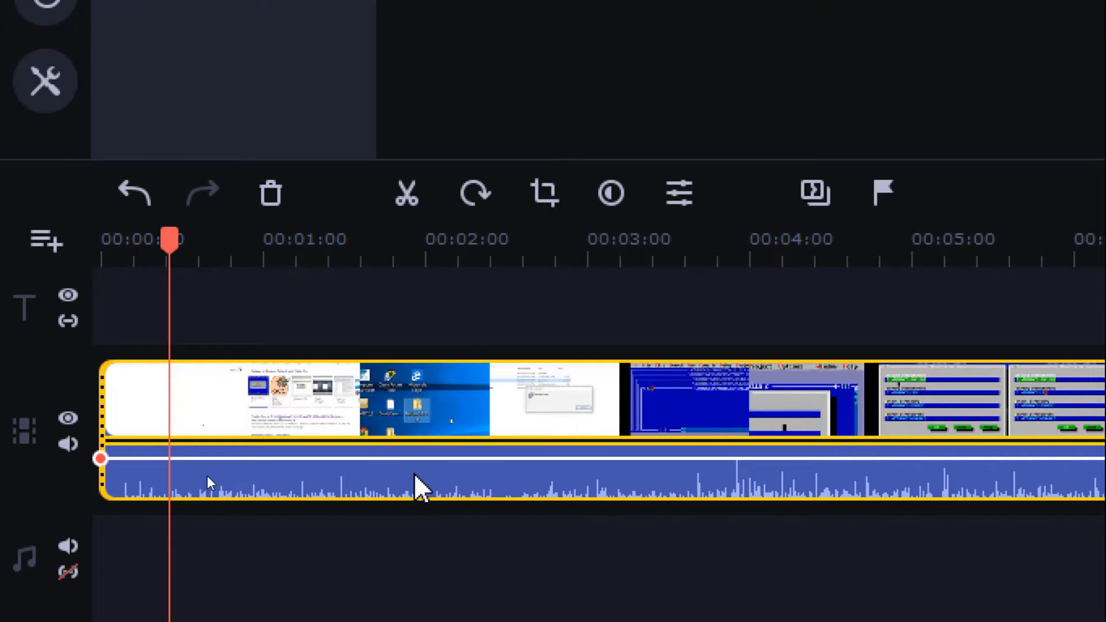
pyautogui.click(66, 442)
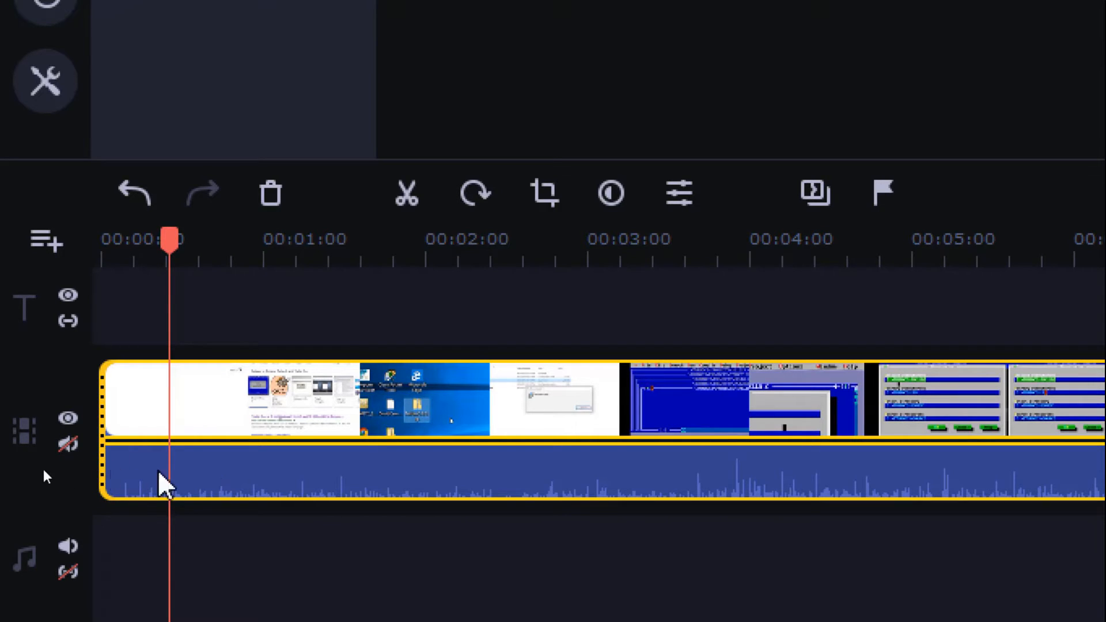
pyautogui.click(69, 445)
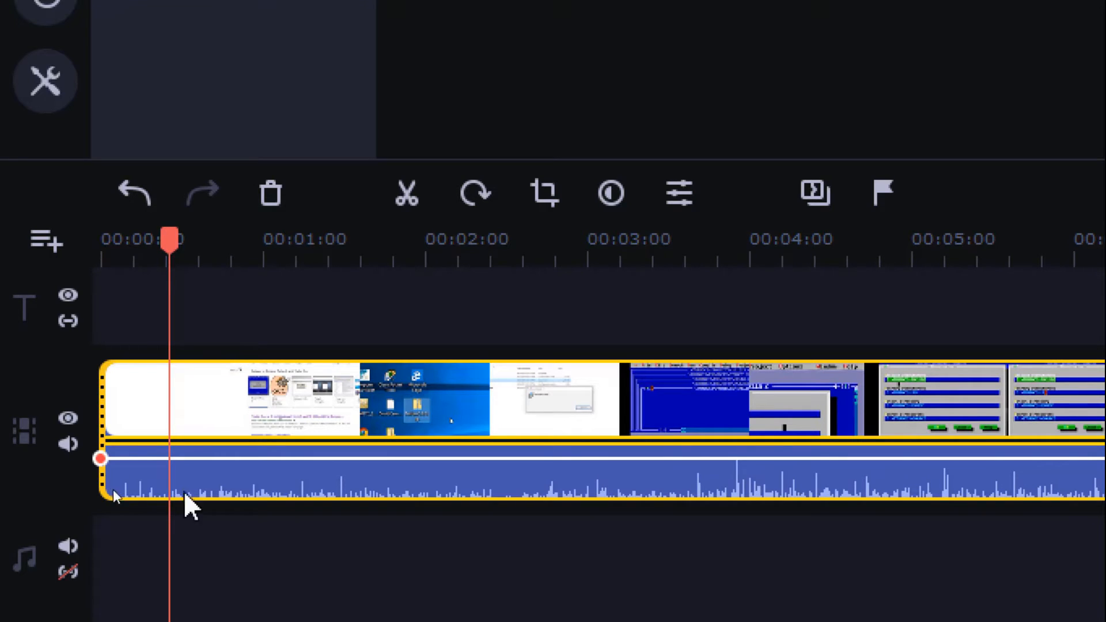
# - Delete only the audio attached to the video clip and undo the deletion
pyautogui.click(405, 478)
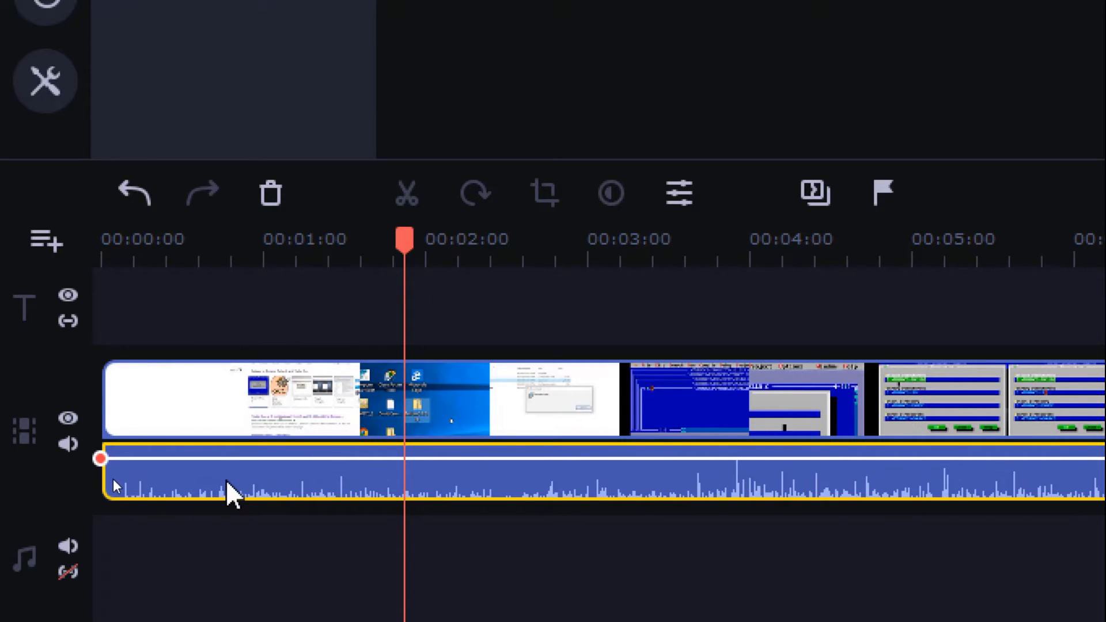
pyautogui.press('Delete')
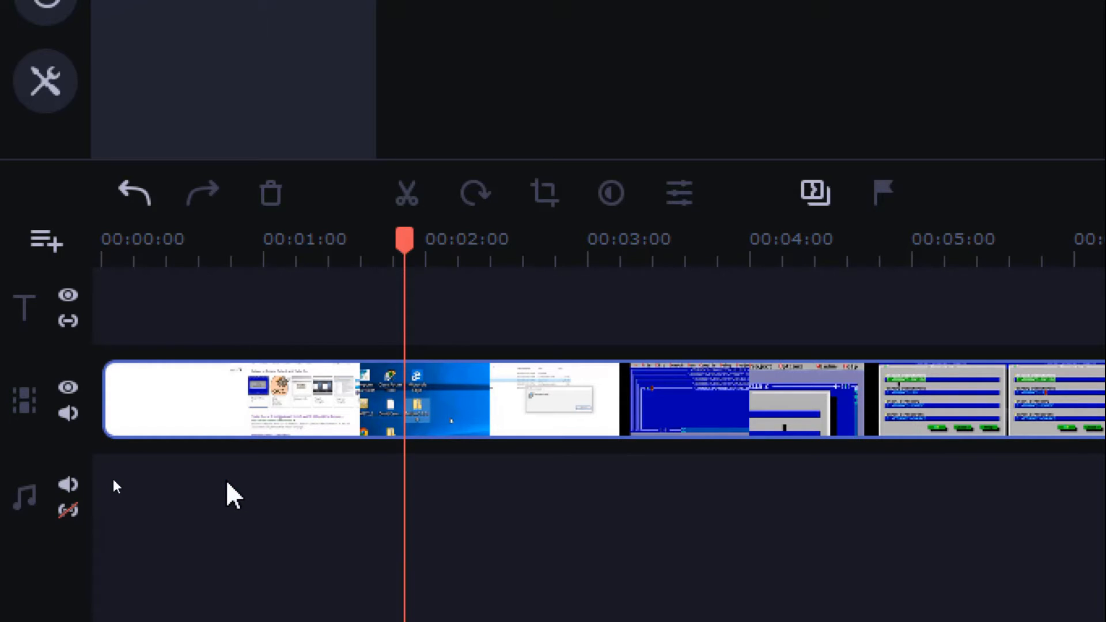
pyautogui.hotkey('ctrl', 'z')
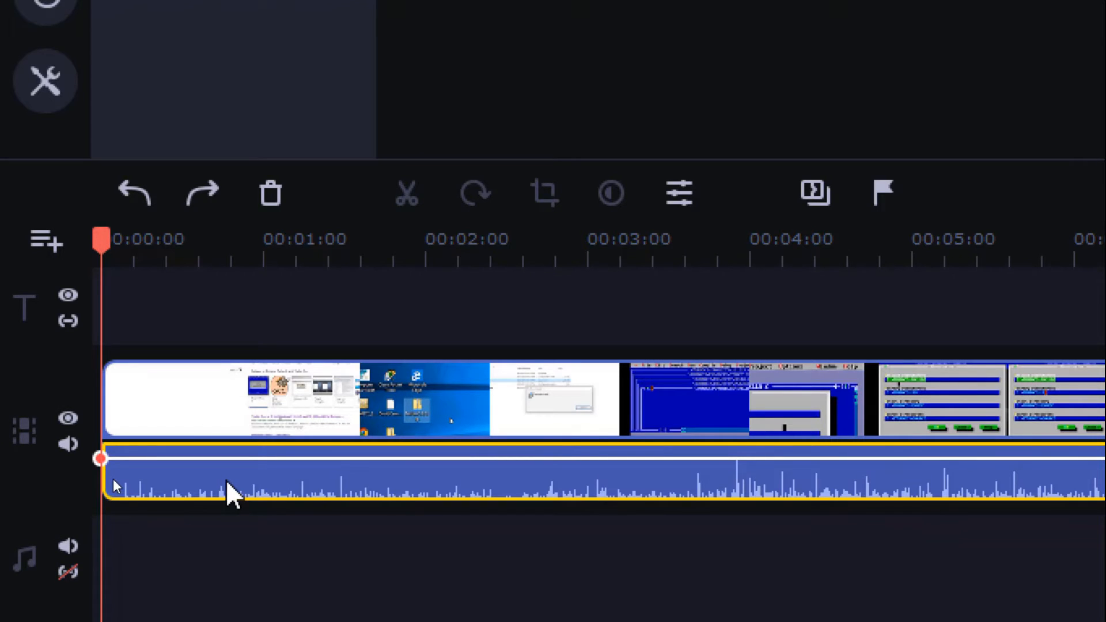
# - Detach the audio of the tubo c final.mp4 clip onto its own audio track
pyautogui.rightClick(225, 479)
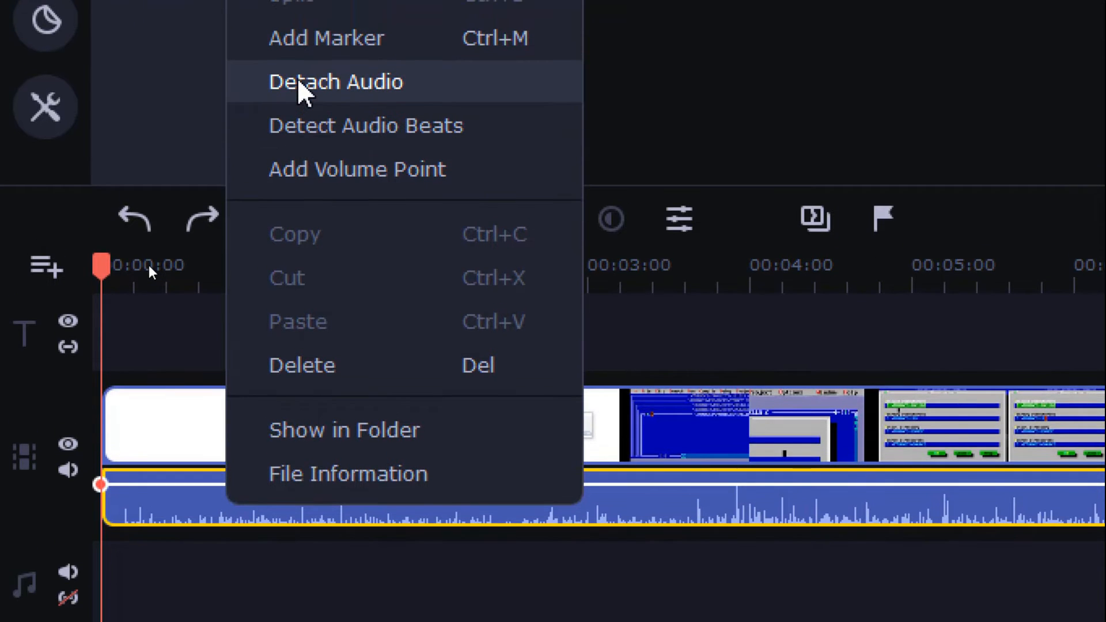
pyautogui.click(323, 82)
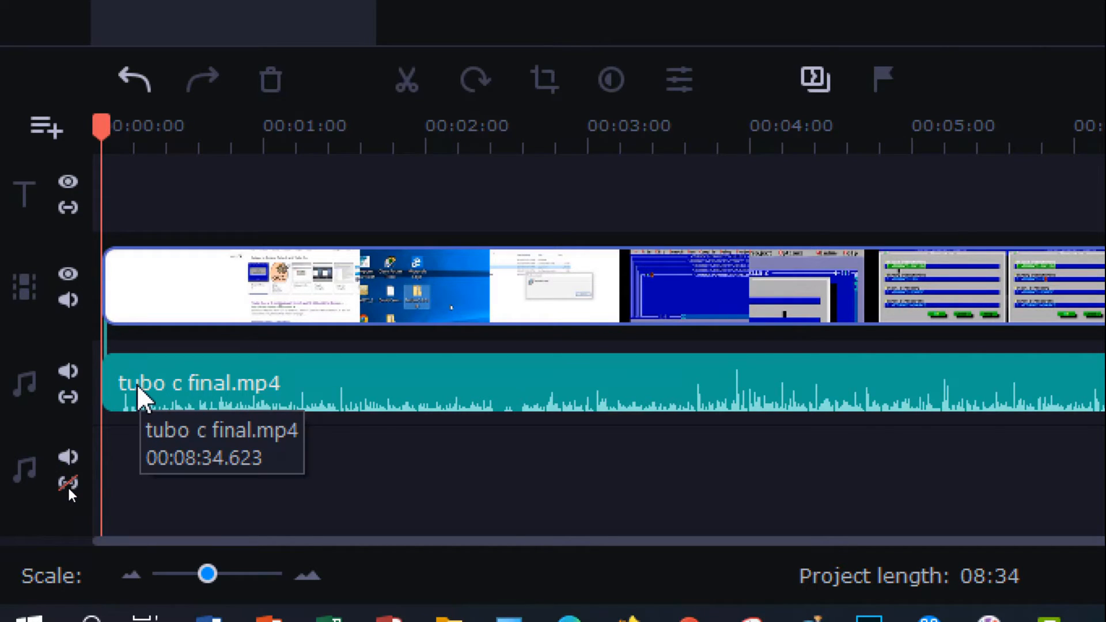
# - Remove the detached audio clip from the audio track and undo the removal
pyautogui.click(147, 396)
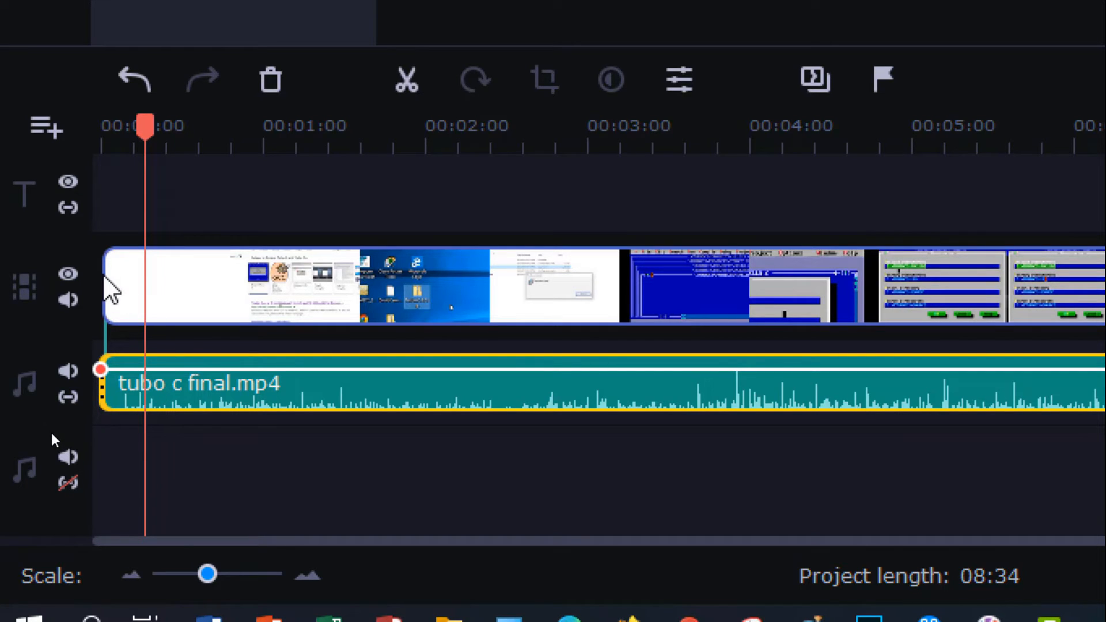
pyautogui.press('Delete')
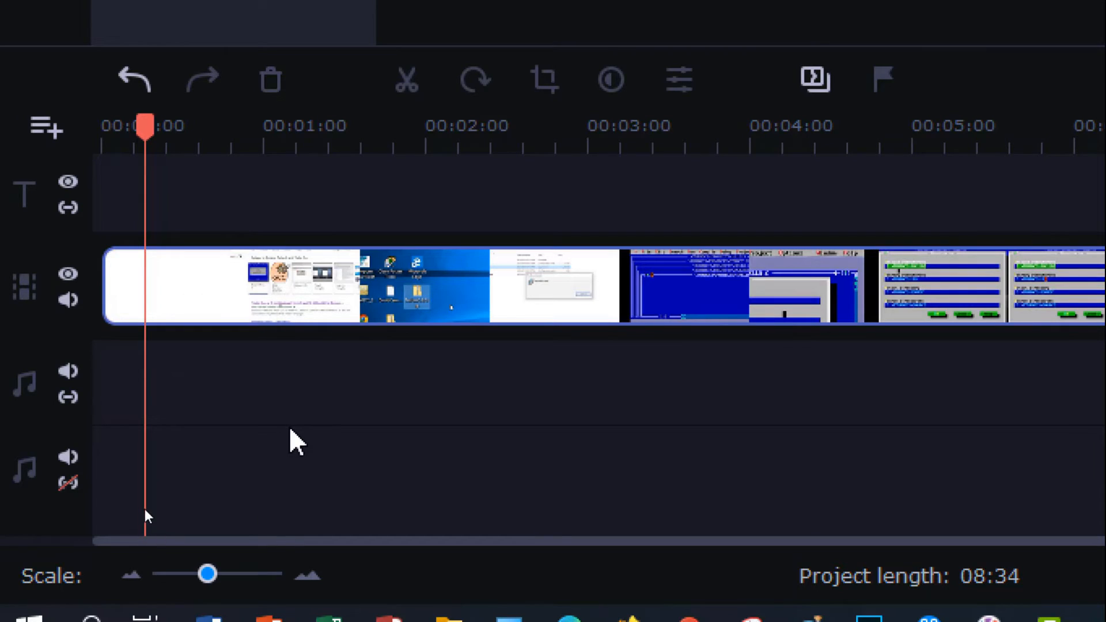
pyautogui.hotkey('ctrl', 'z')
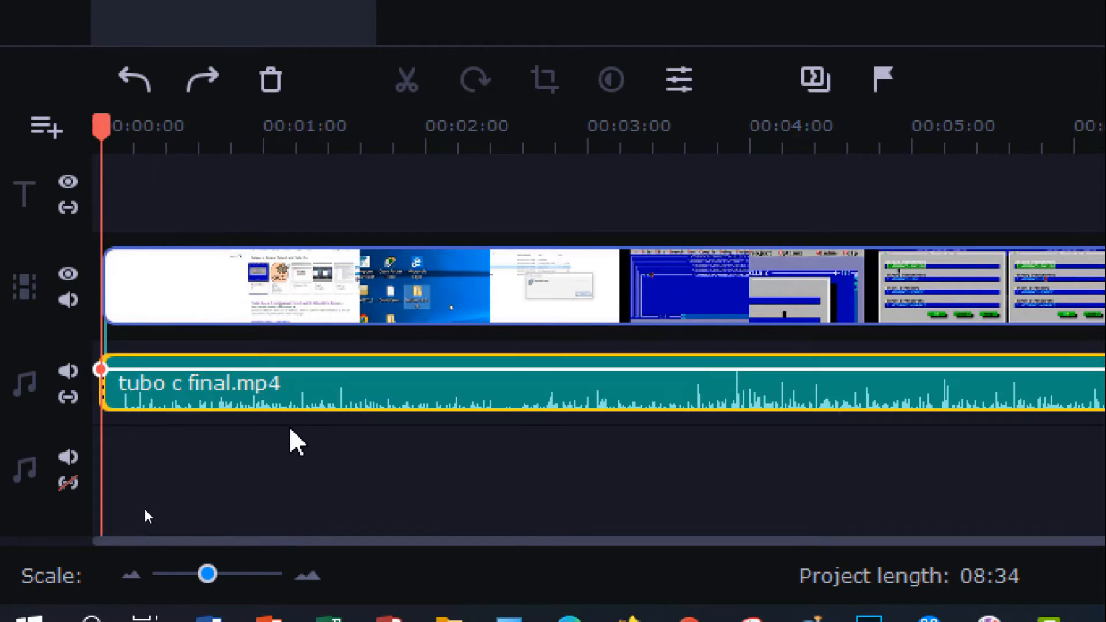
# - Shift the detached audio clip about 46 seconds later and return it to the start of the timeline
pyautogui.moveTo(290, 396); pyautogui.dragTo(395, 400)
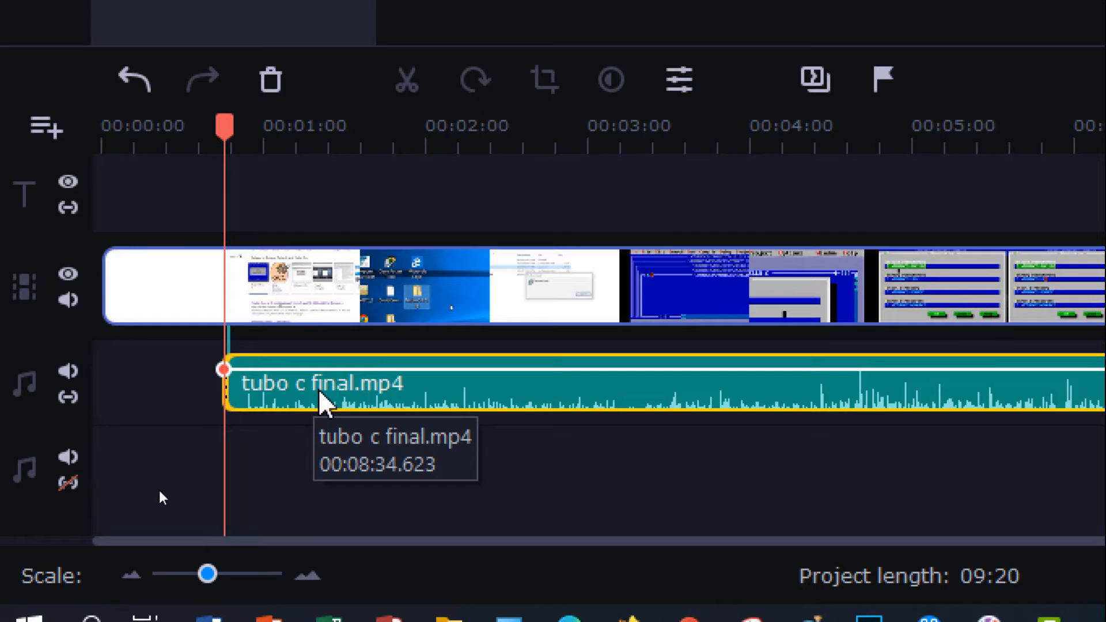
pyautogui.moveTo(323, 403); pyautogui.dragTo(199, 401)
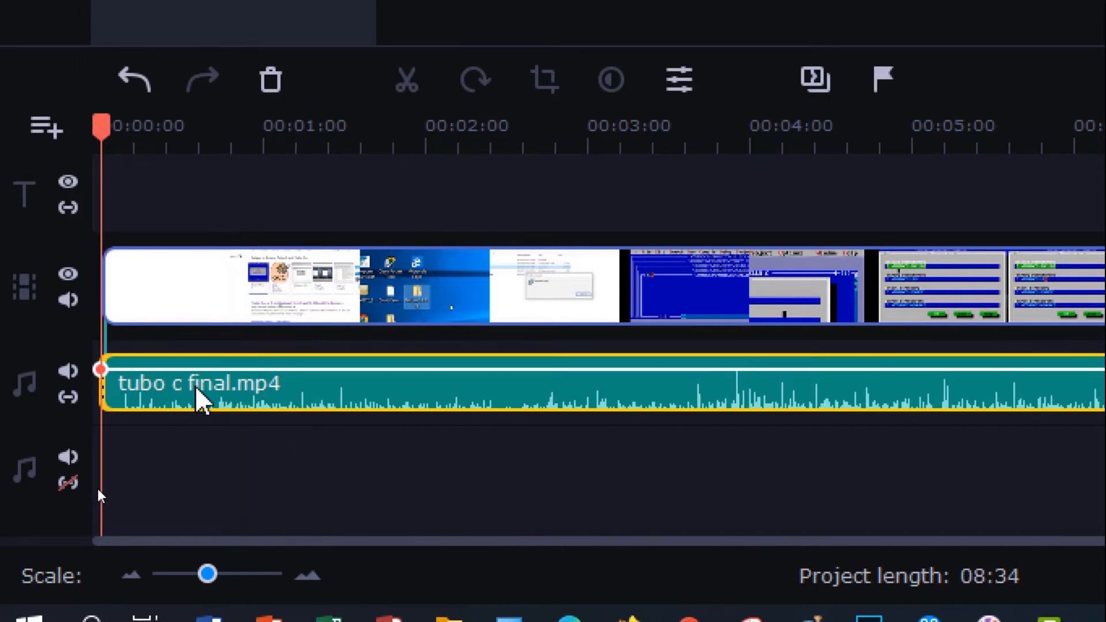
# - Try moving the video clip with the audio track linked and unlinked, leaving the track linked to the video
pyautogui.click(78, 401)
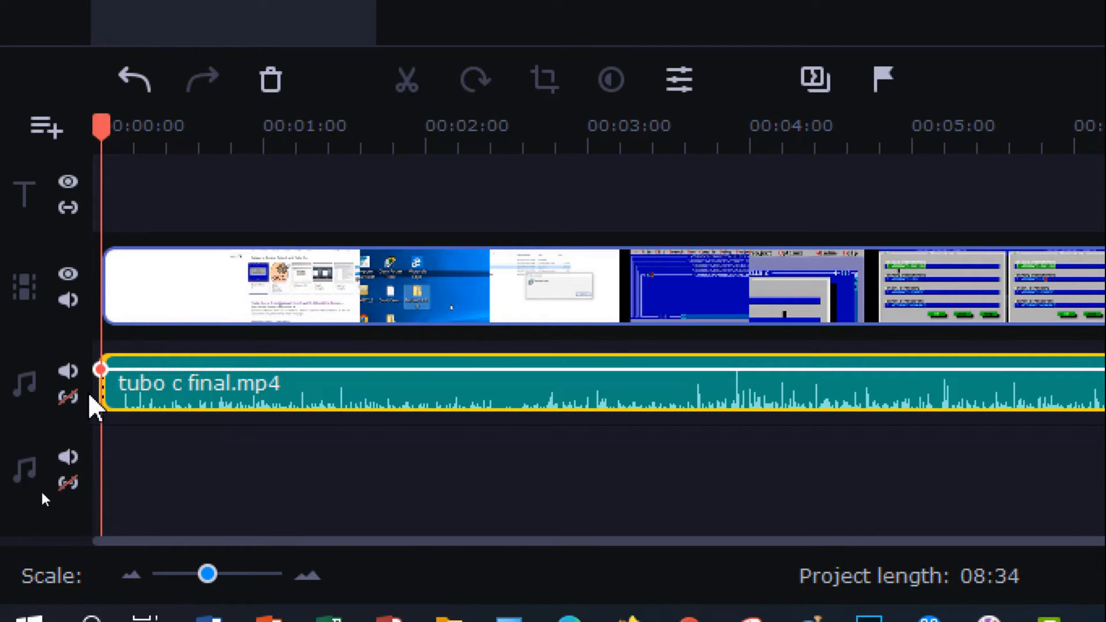
pyautogui.click(69, 397)
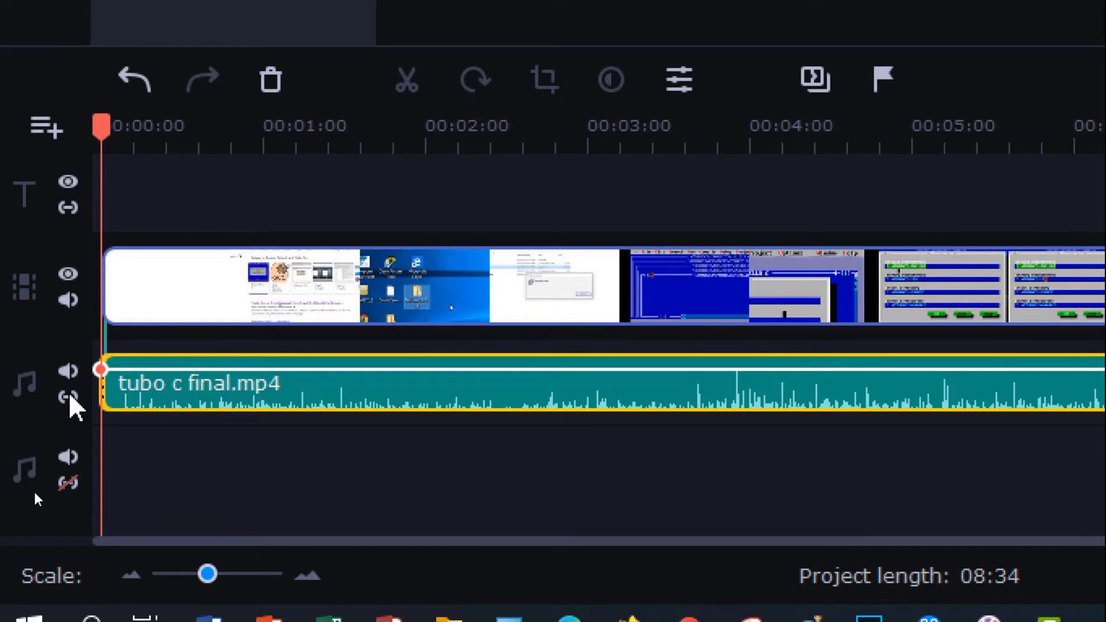
pyautogui.click(198, 288)
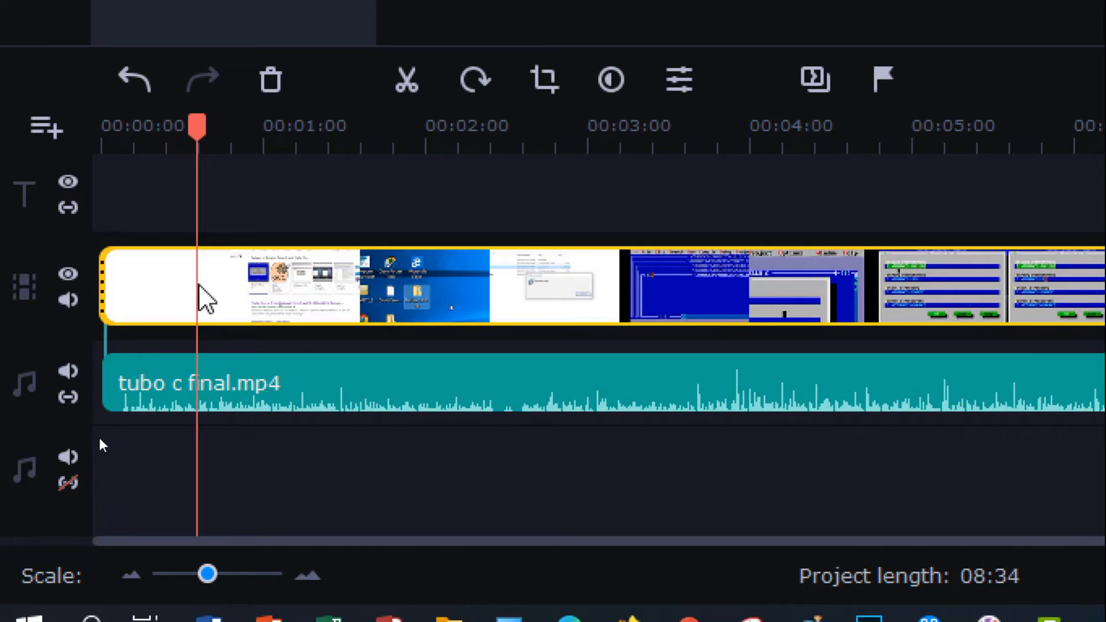
pyautogui.moveTo(203, 299); pyautogui.dragTo(337, 294)
pyautogui.click(68, 397)
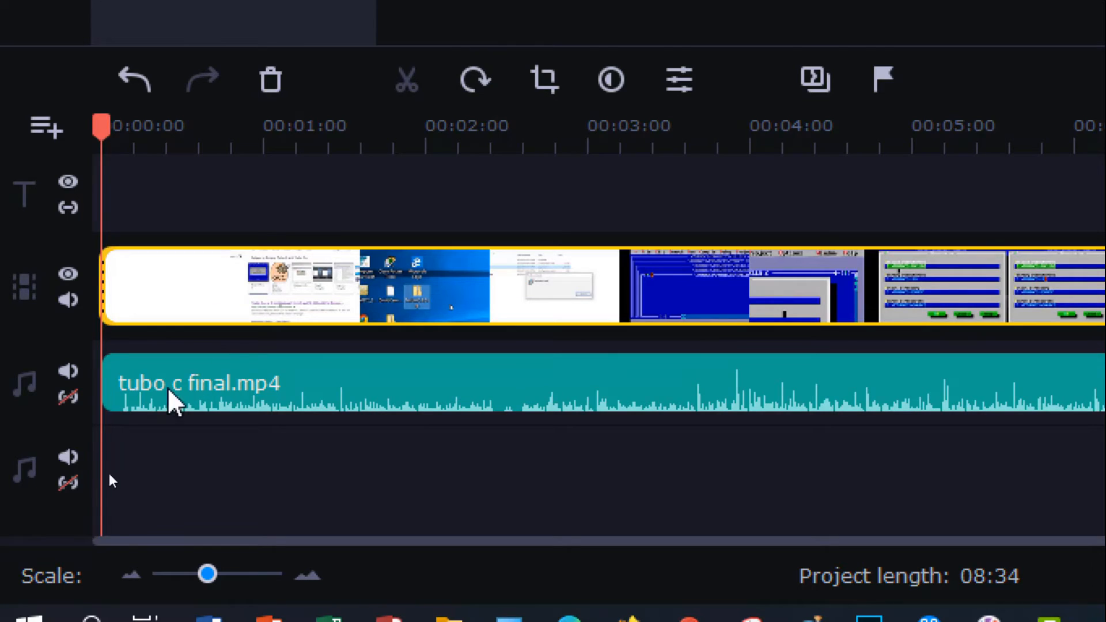
pyautogui.moveTo(235, 292); pyautogui.dragTo(411, 296)
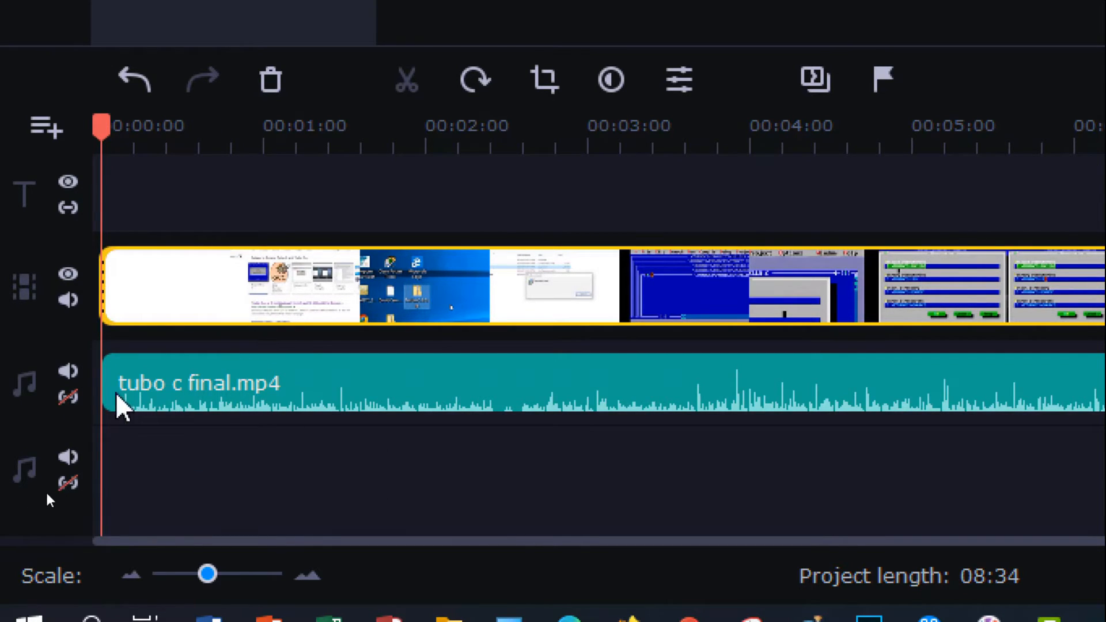
pyautogui.click(74, 398)
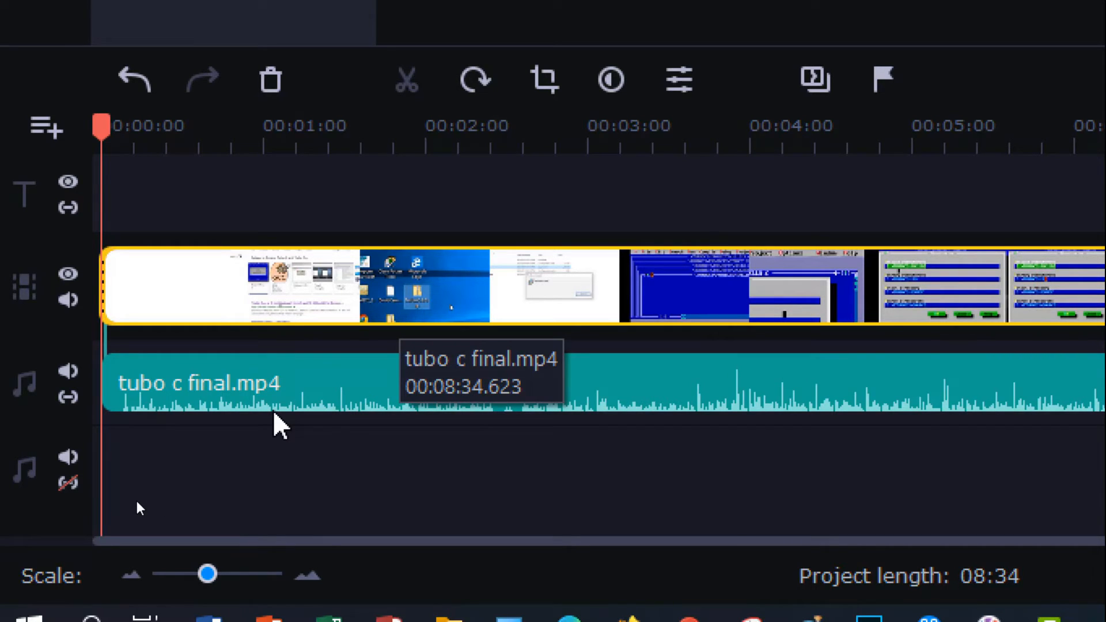
pyautogui.click(73, 400)
pyautogui.click(73, 398)
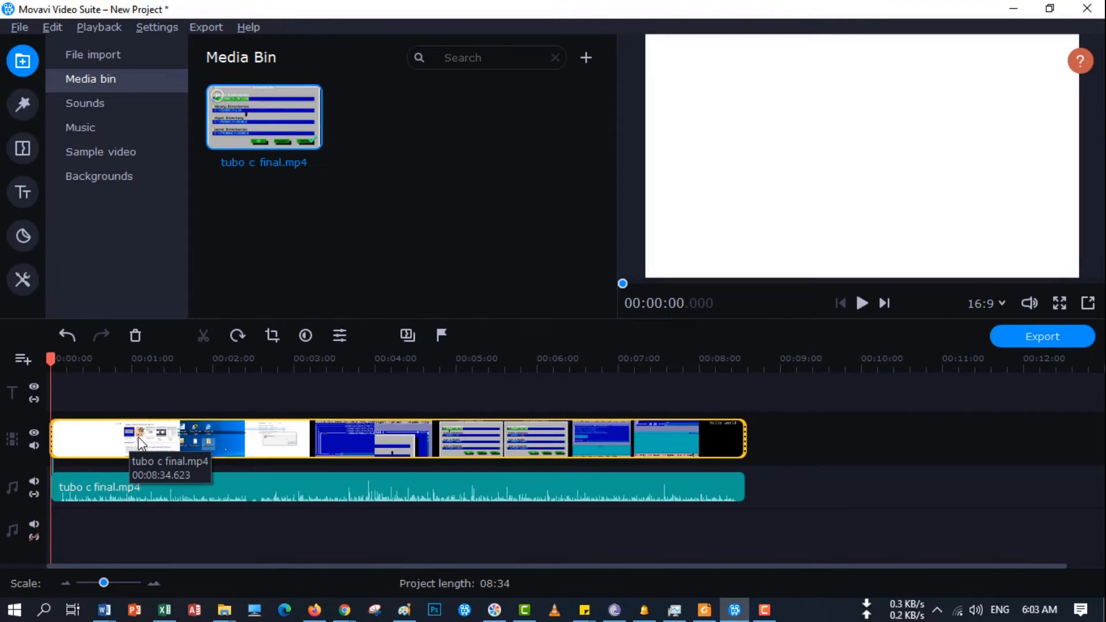
# - Preview the opening of the project and set the playhead at the end of the white intro, about 16 seconds in
pyautogui.click(863, 304)
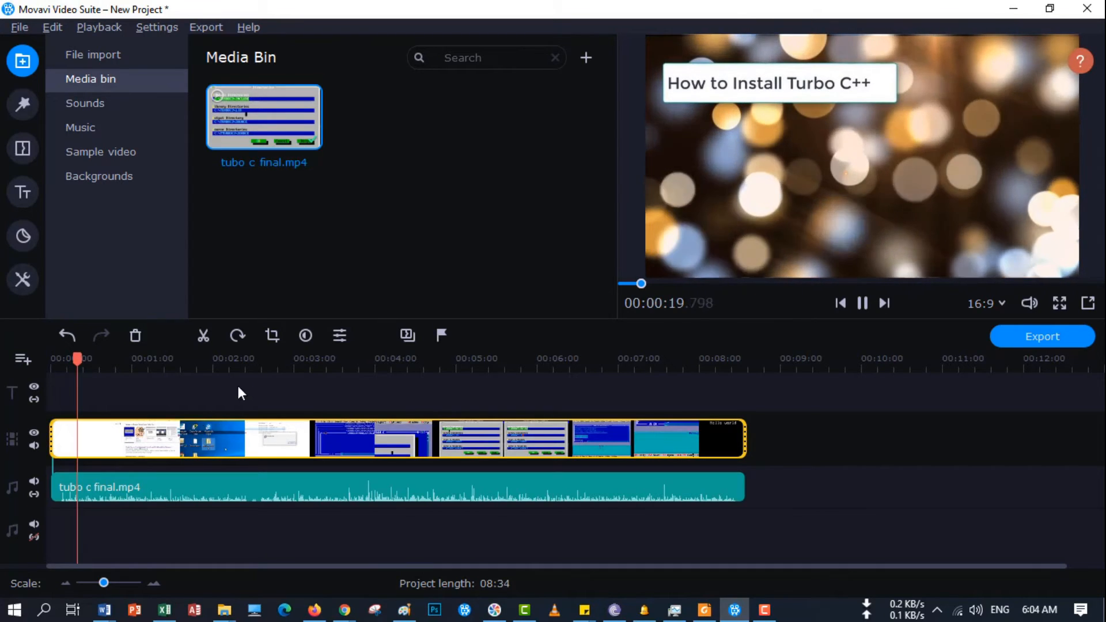
pyautogui.press('space')
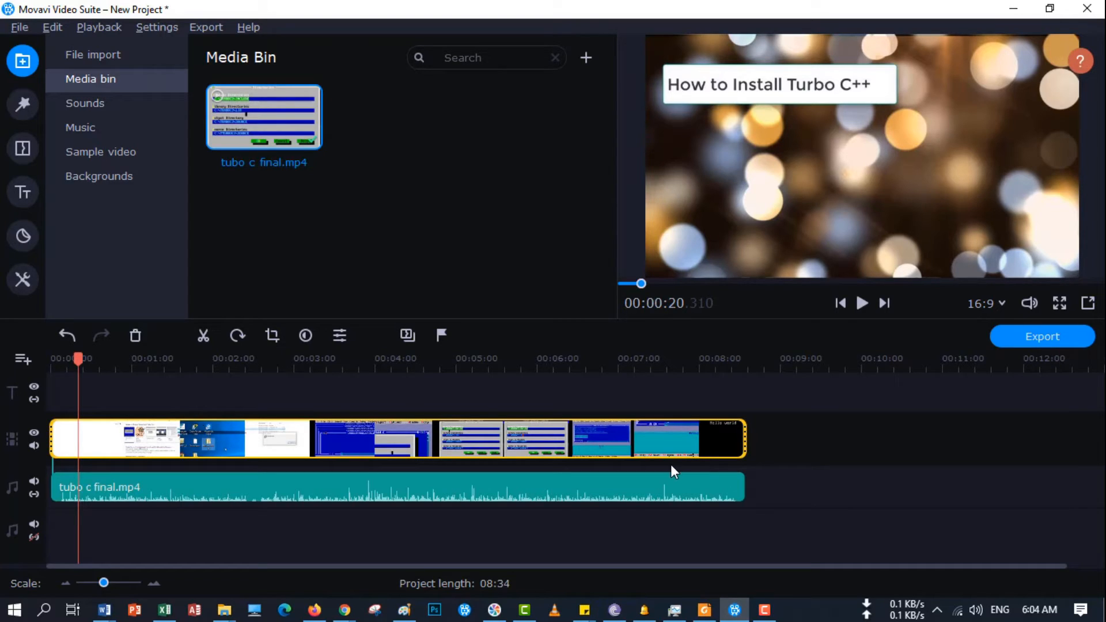
pyautogui.click(155, 583)
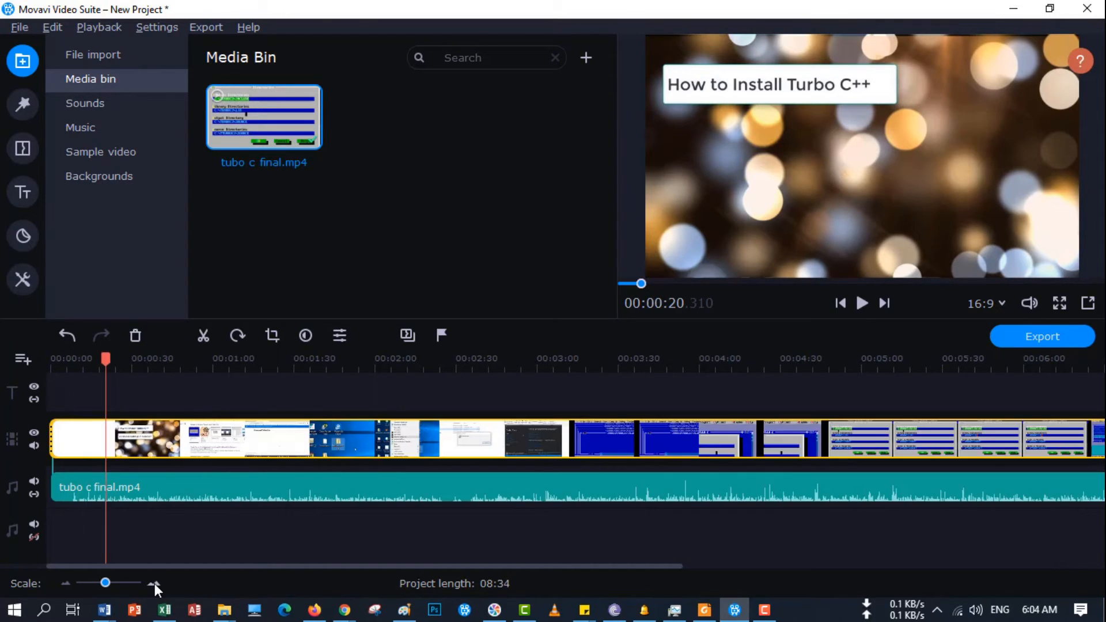
pyautogui.click(154, 583)
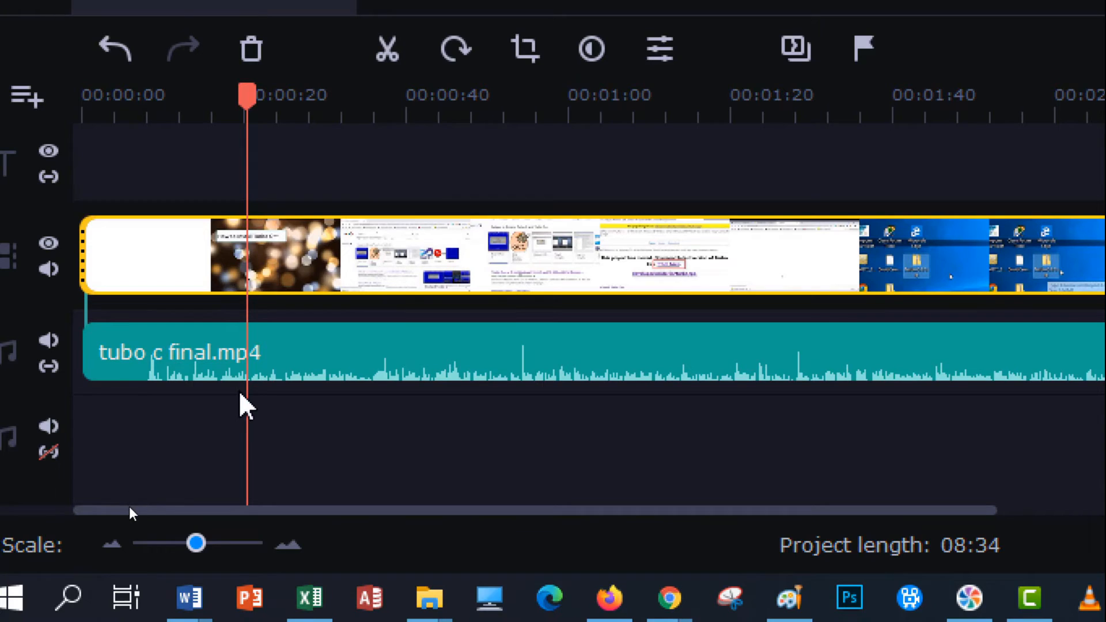
pyautogui.moveTo(249, 104); pyautogui.dragTo(212, 104)
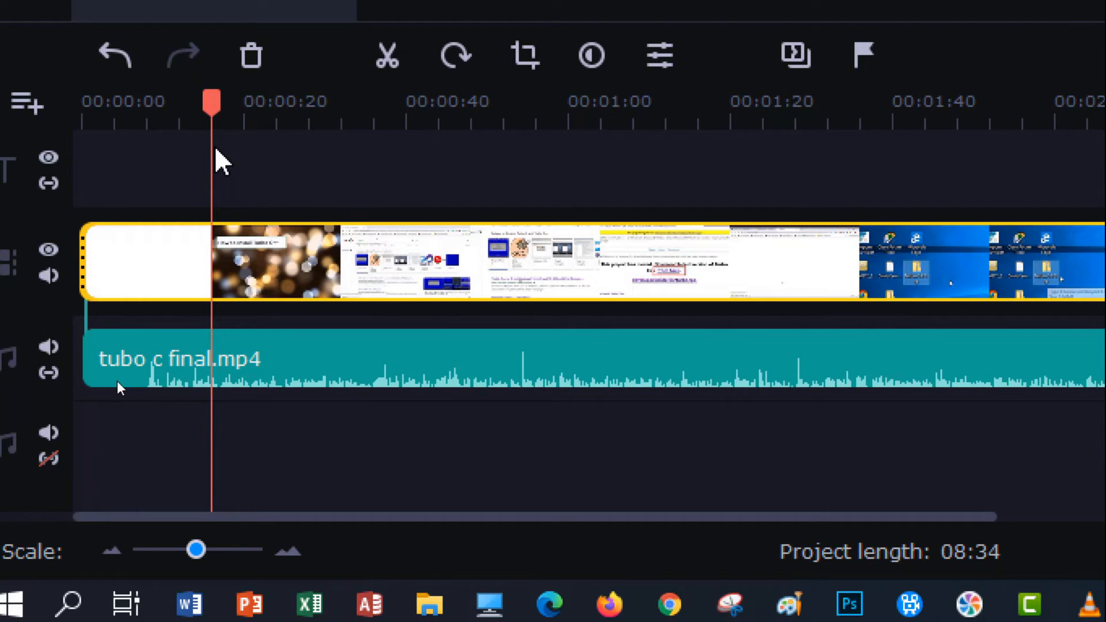
# - Split only the video clip at the playhead and undo the split
pyautogui.hotkey('ctrl', 'b')
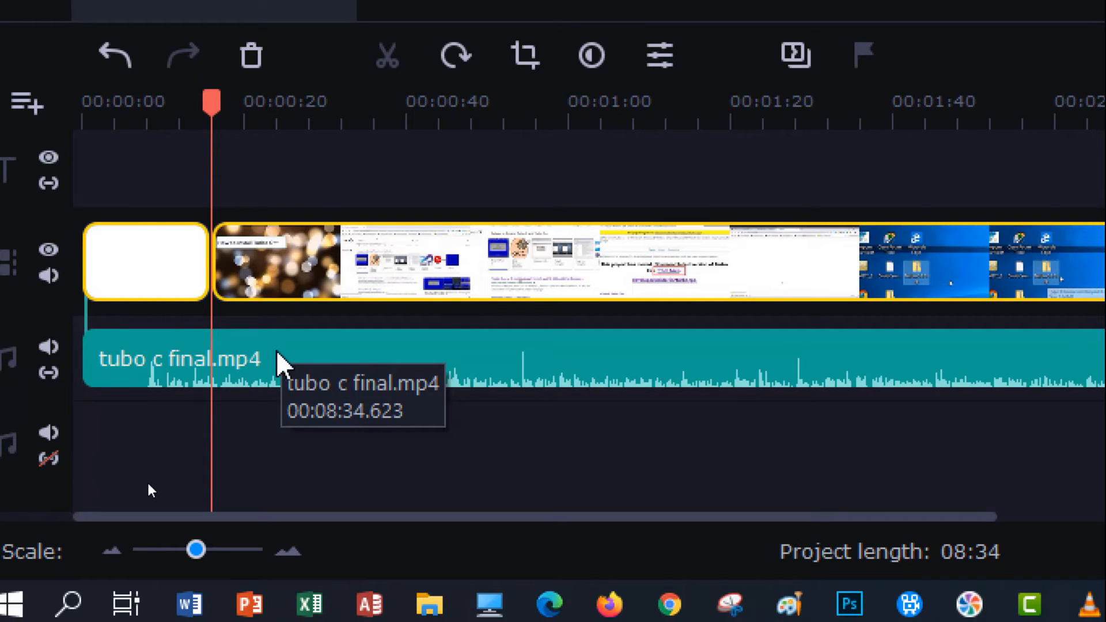
pyautogui.hotkey('ctrl', 'z')
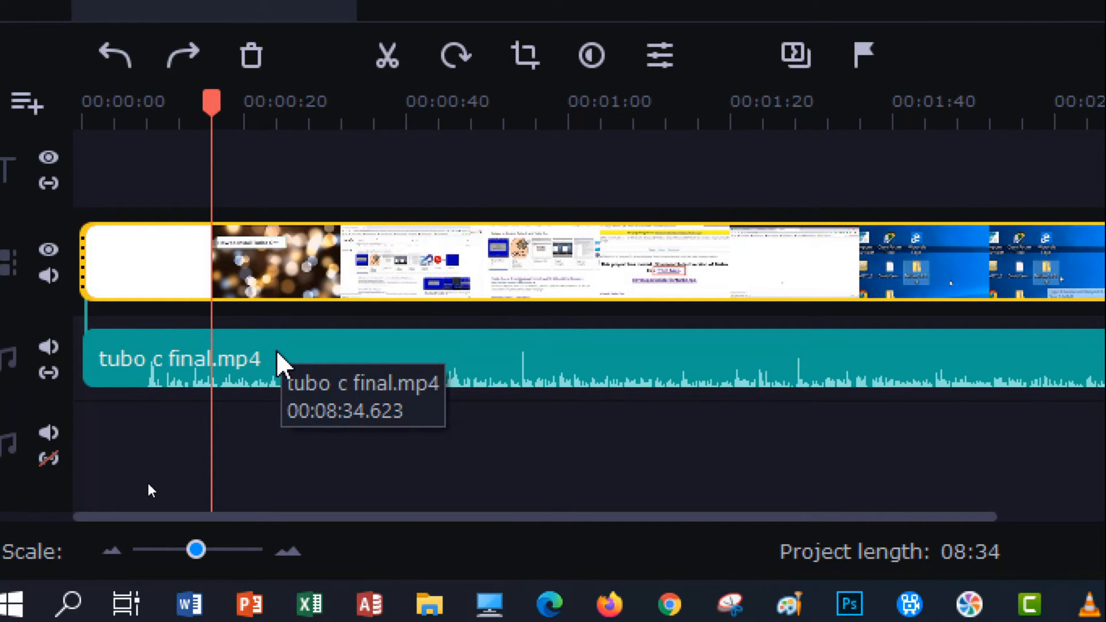
# - Select the audio clip together with the video clip and split both at the 16-second playhead position
pyautogui.click(252, 361)
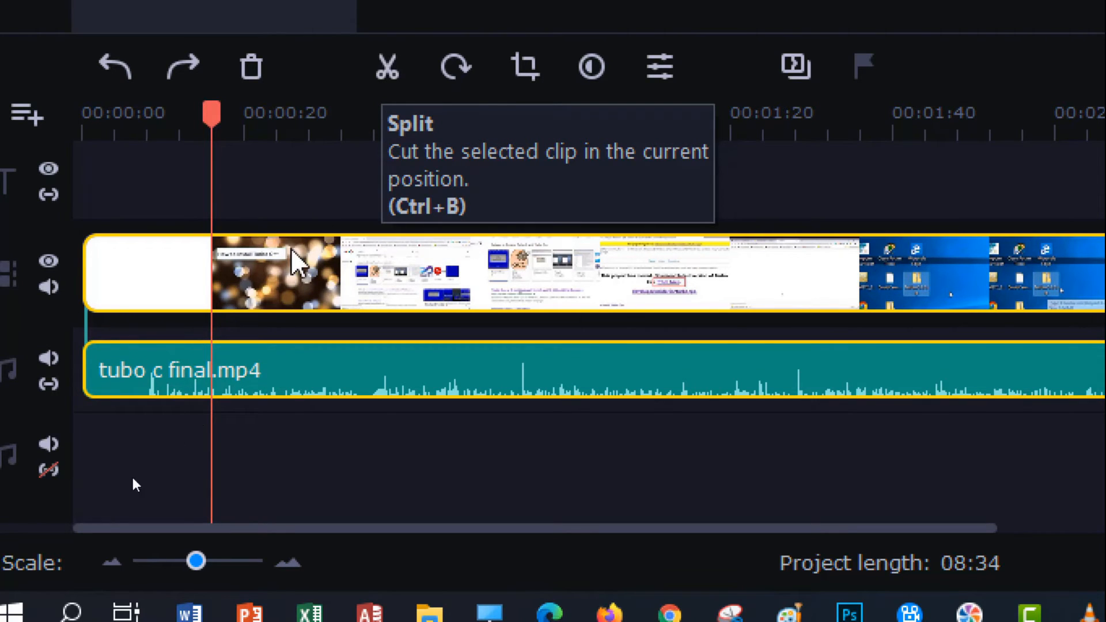
pyautogui.hotkey('ctrl', 'b')
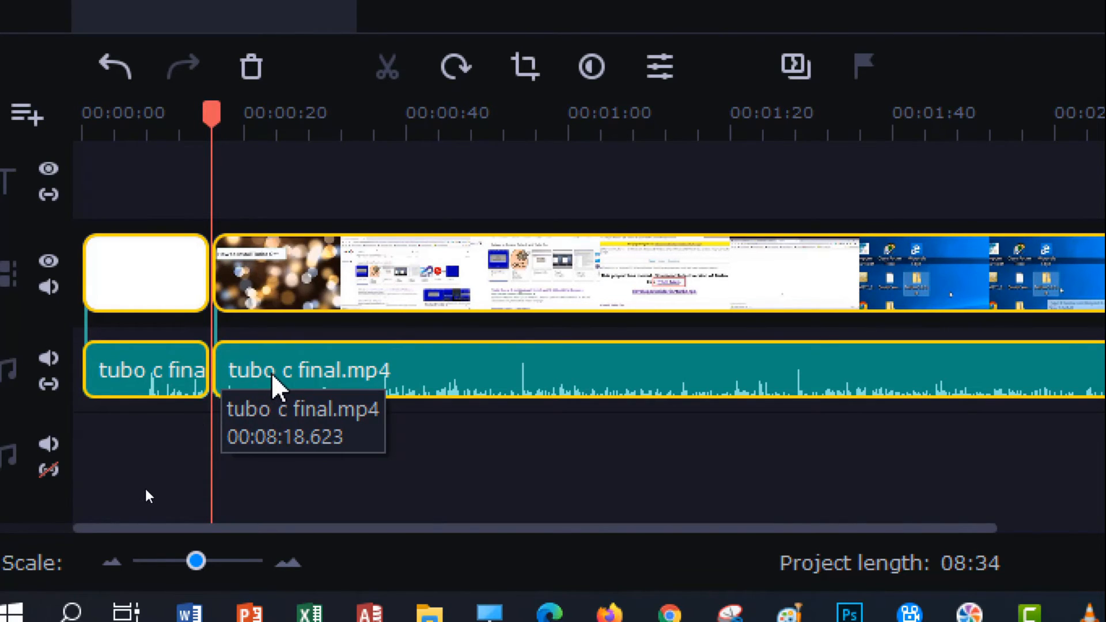
# - Move the playhead into the title section, about 24 seconds in, and briefly play the project there
pyautogui.moveTo(211, 110); pyautogui.dragTo(292, 120)
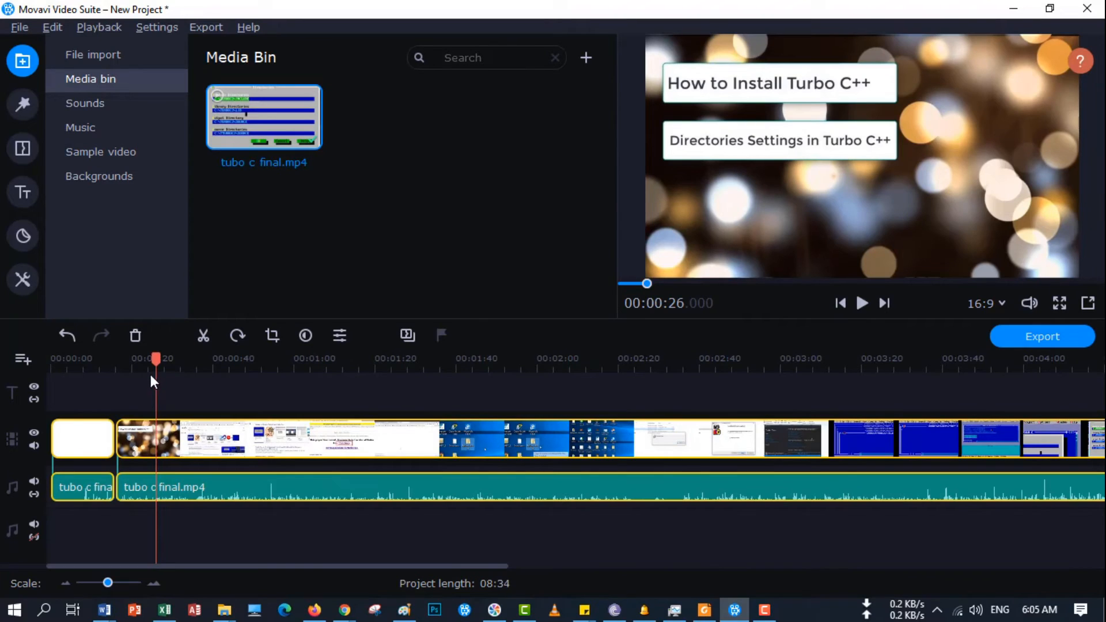
pyautogui.moveTo(156, 360); pyautogui.dragTo(117, 364)
pyautogui.press('space')
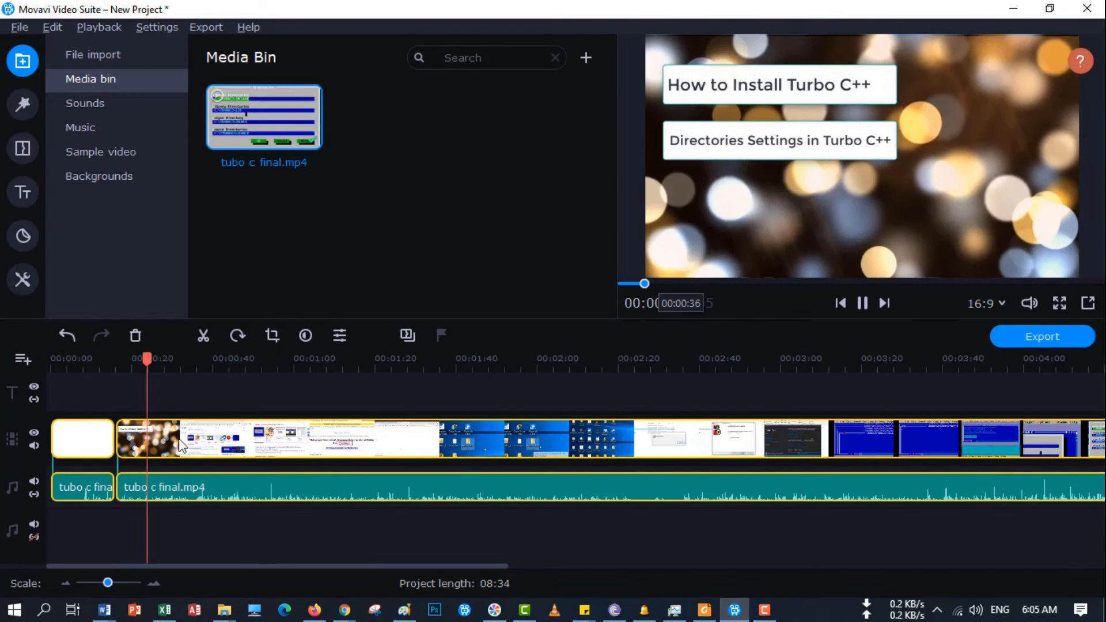
pyautogui.press('space')
# - Mute the detached audio track, leave the video track unmuted, and play back the title section
pyautogui.click(34, 447)
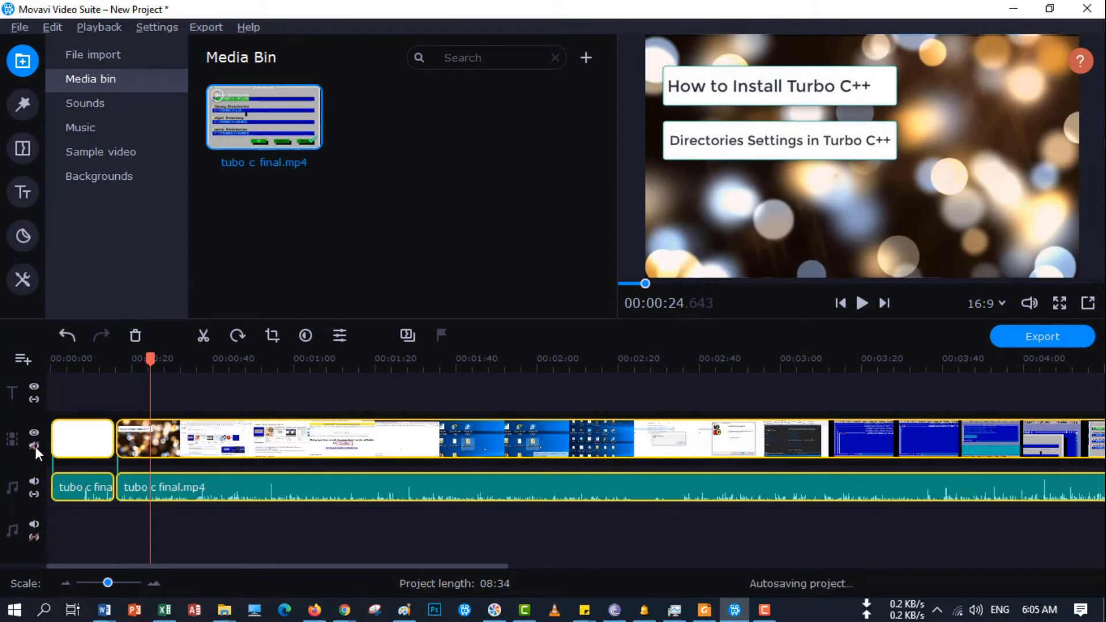
pyautogui.click(33, 482)
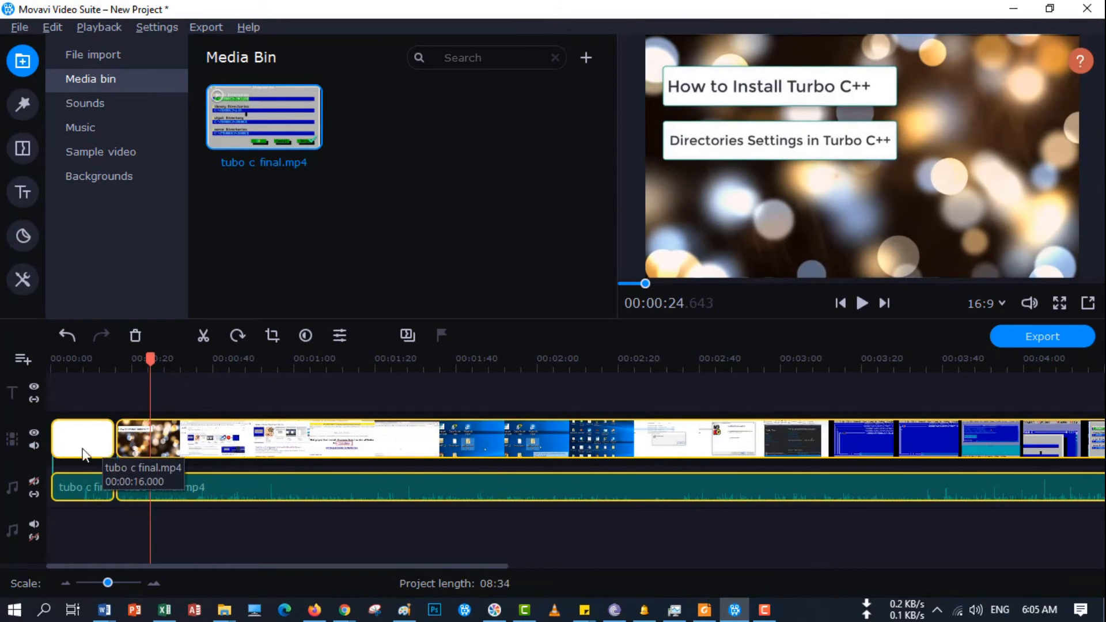
pyautogui.press('space')
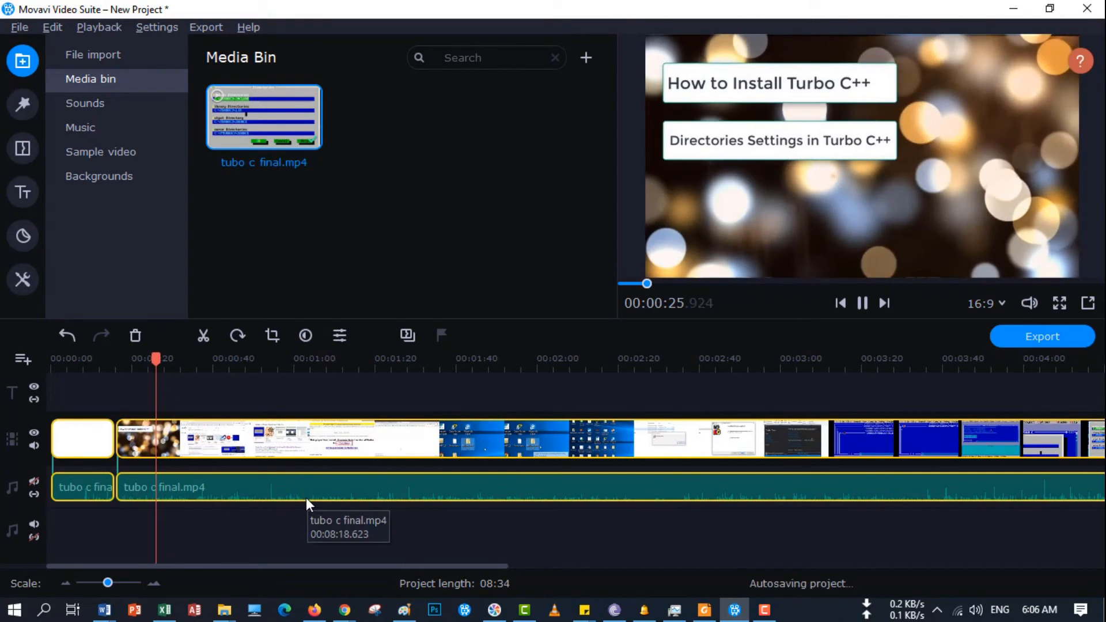
pyautogui.press('space')
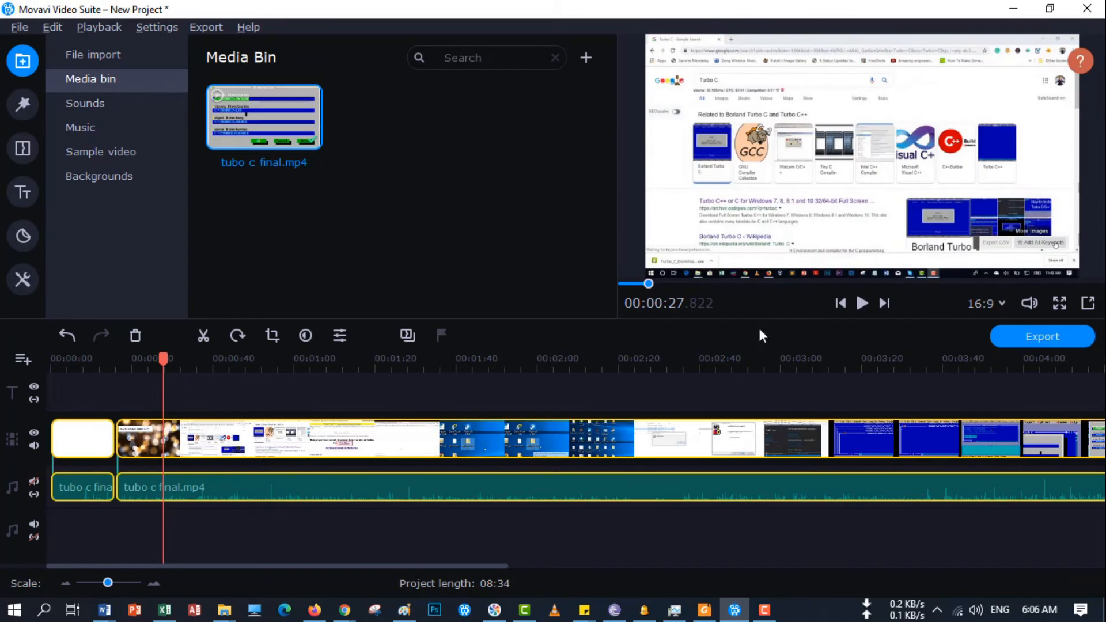
# - Set the playhead at the end of the title section, 00:00:27.200, and split the video and audio clips there
pyautogui.moveTo(166, 363); pyautogui.dragTo(160, 359)
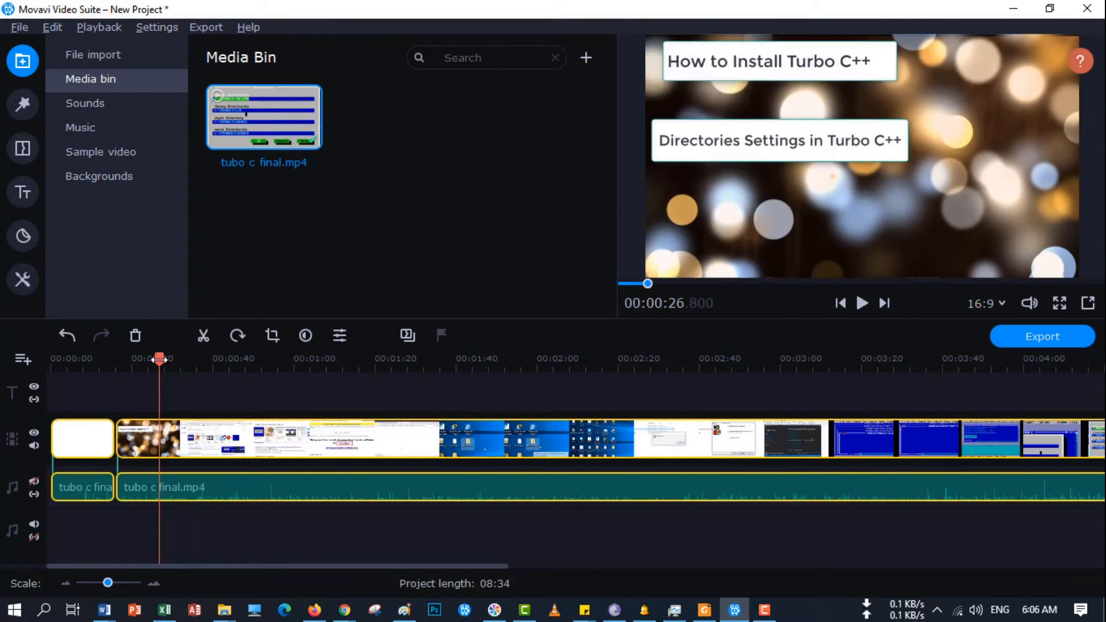
pyautogui.moveTo(159, 360)
pyautogui.mouseDown()
pyautogui.moveTo(134, 360)
pyautogui.moveTo(160, 359)
pyautogui.mouseUp()
pyautogui.moveTo(159, 359); pyautogui.dragTo(161, 360)
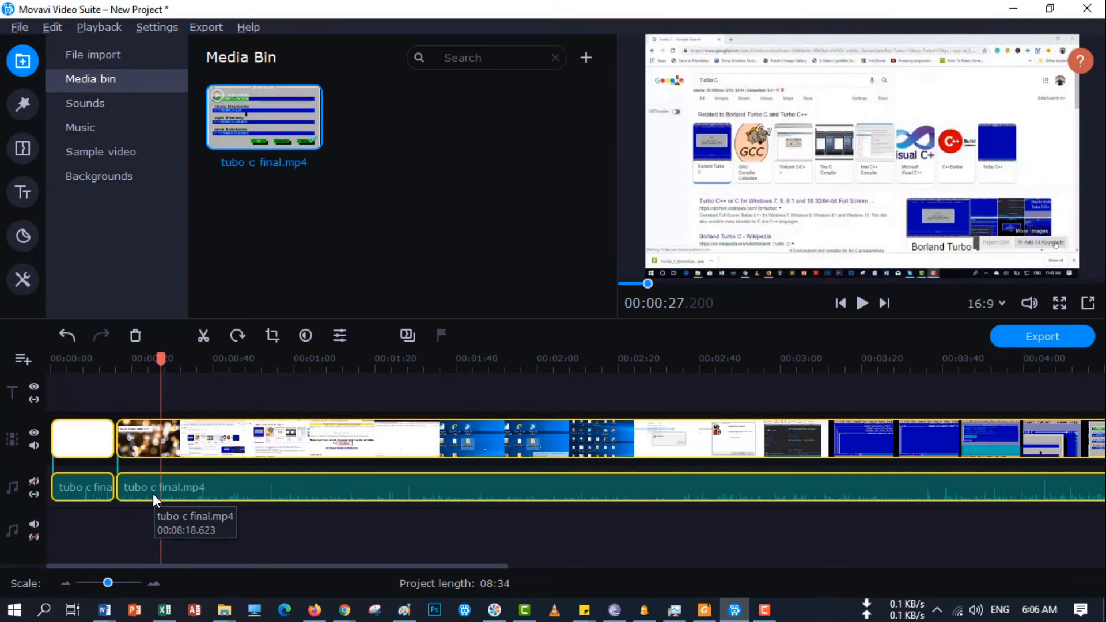
pyautogui.hotkey('ctrl', 'b')
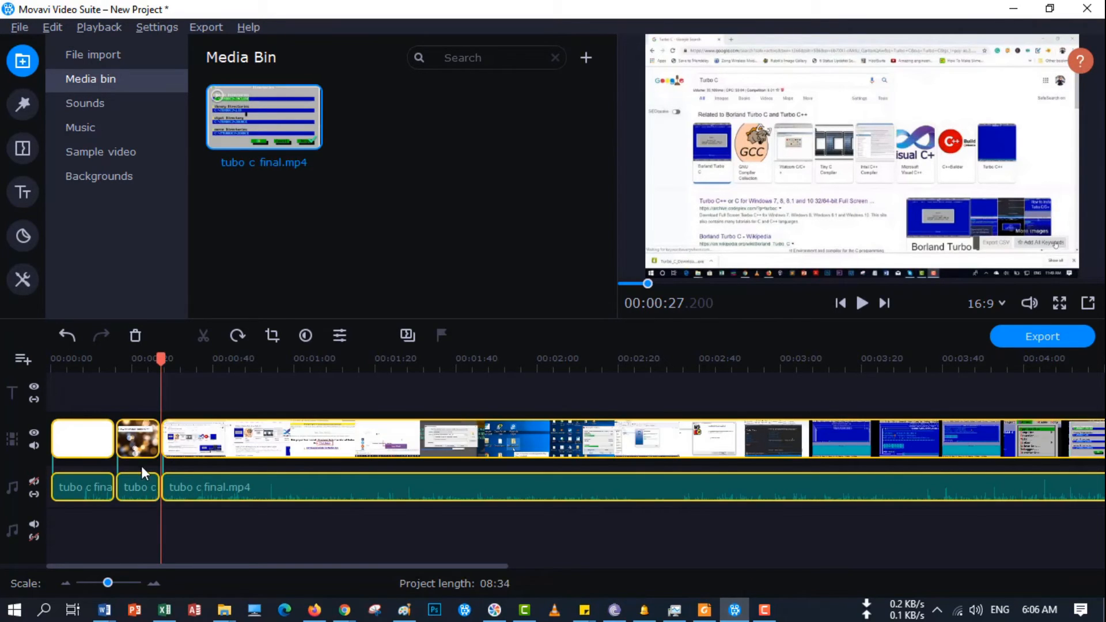
# - Delete the title segment of the video with the audio track linked, and undo the deletion
pyautogui.click(137, 451)
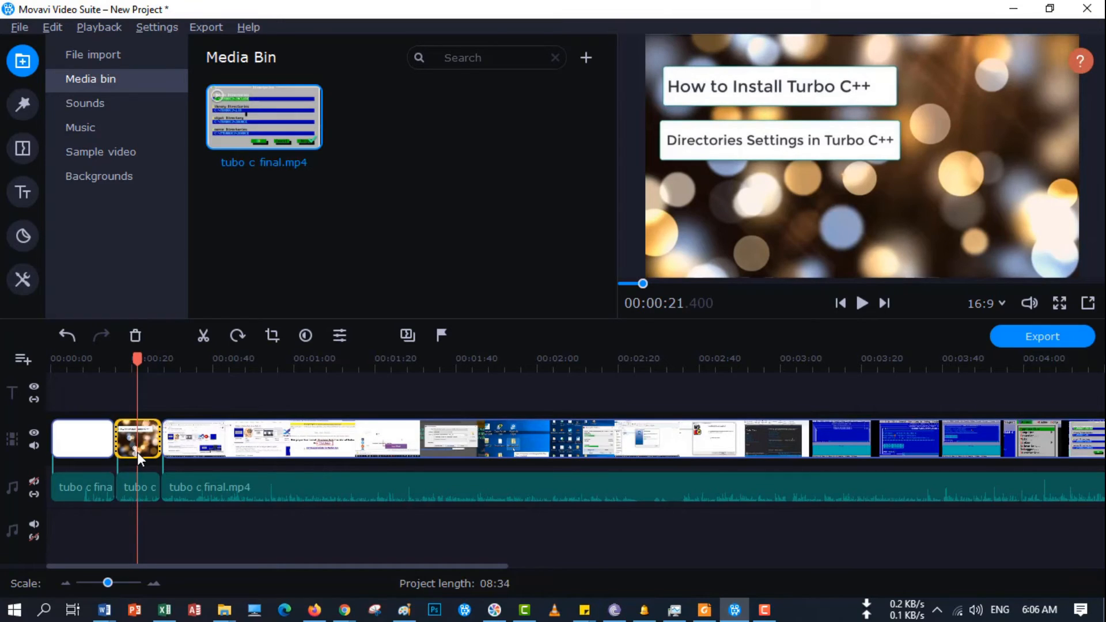
pyautogui.press('Delete')
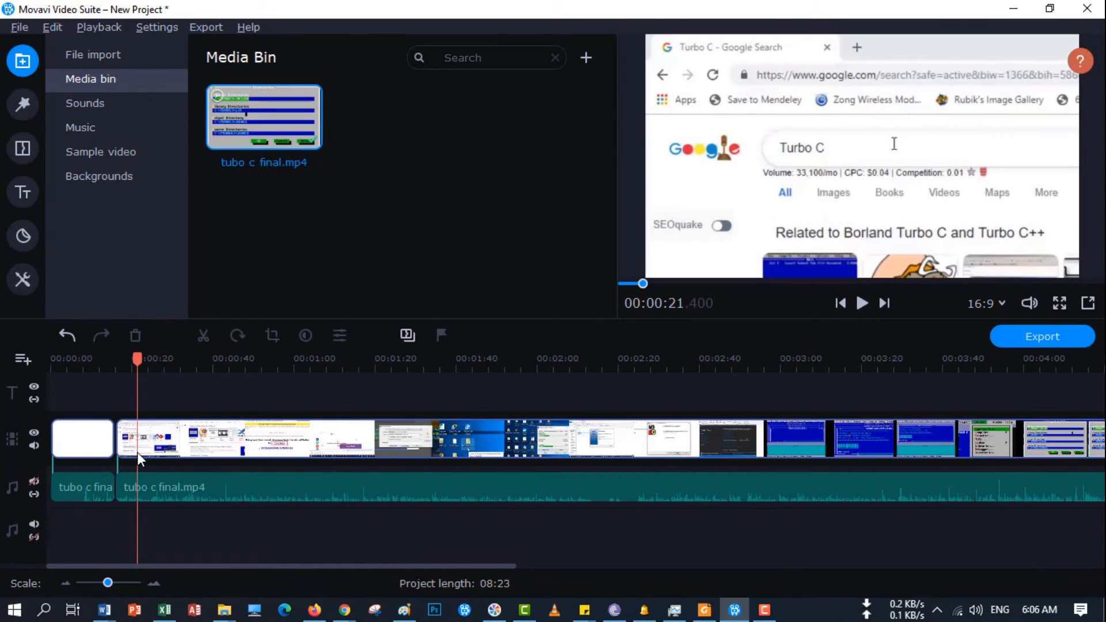
pyautogui.hotkey('ctrl', 'z')
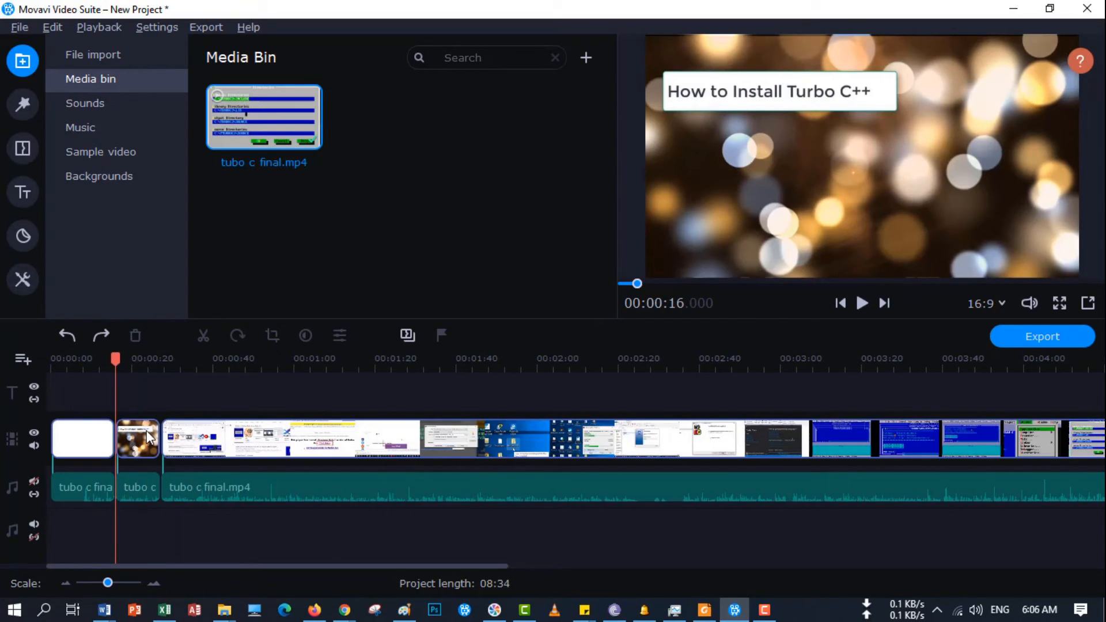
# - Unlink the audio track, delete only the video title segment, and undo the deletion
pyautogui.click(146, 442)
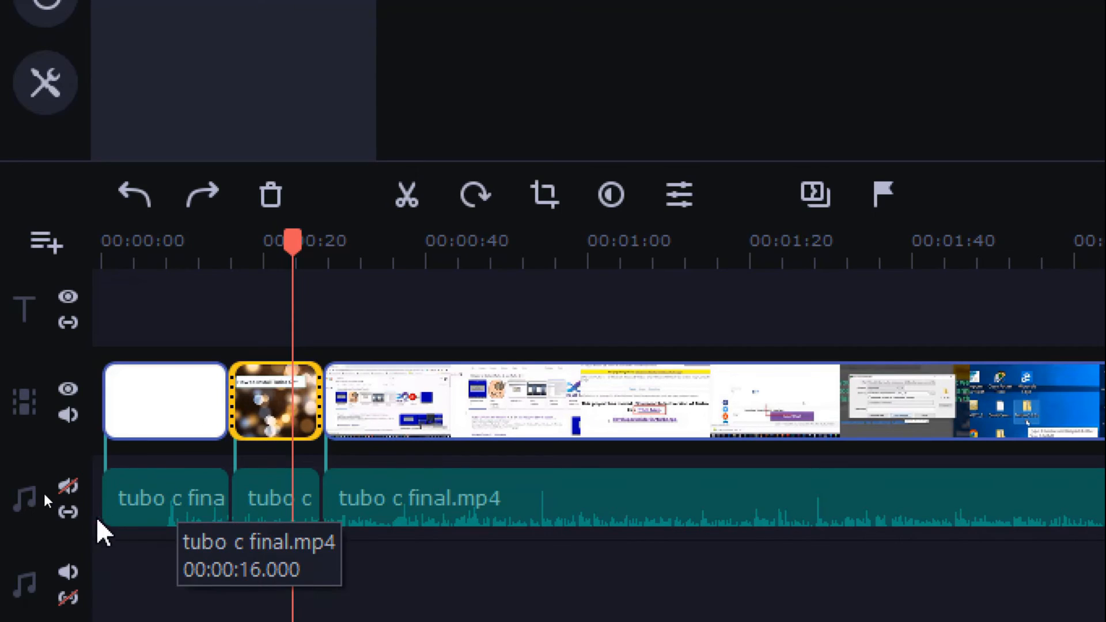
pyautogui.click(68, 511)
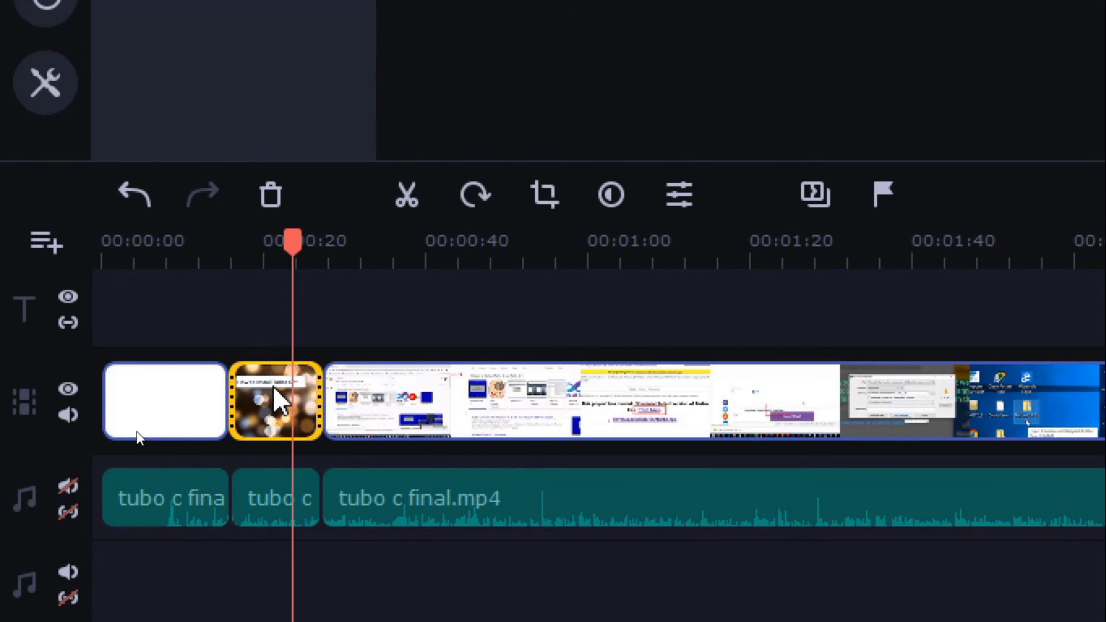
pyautogui.press('Delete')
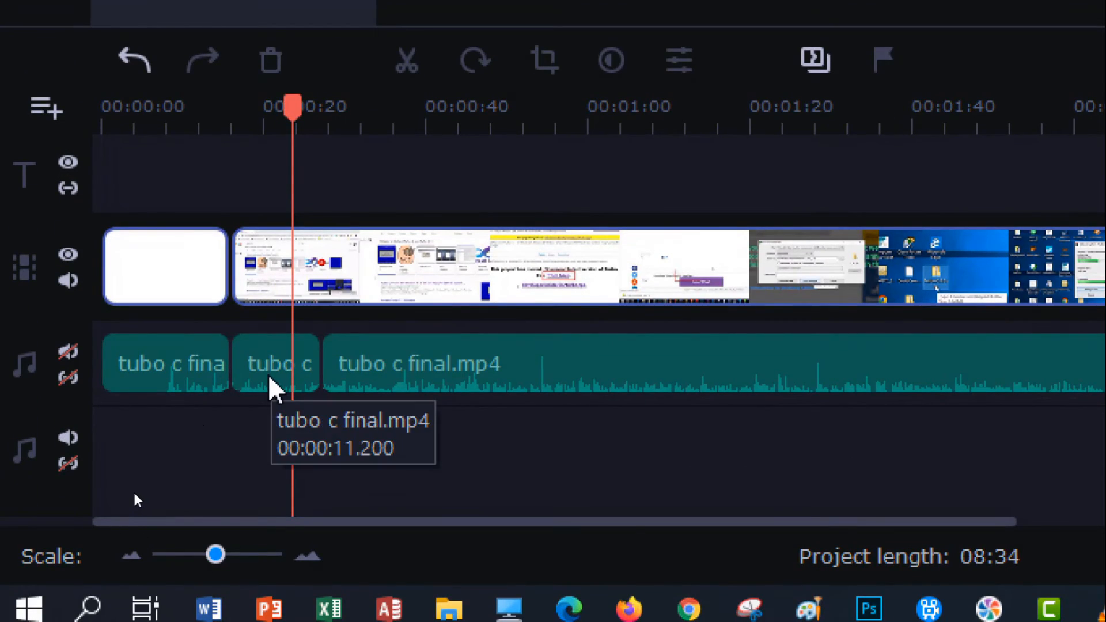
pyautogui.hotkey('ctrl', 'z')
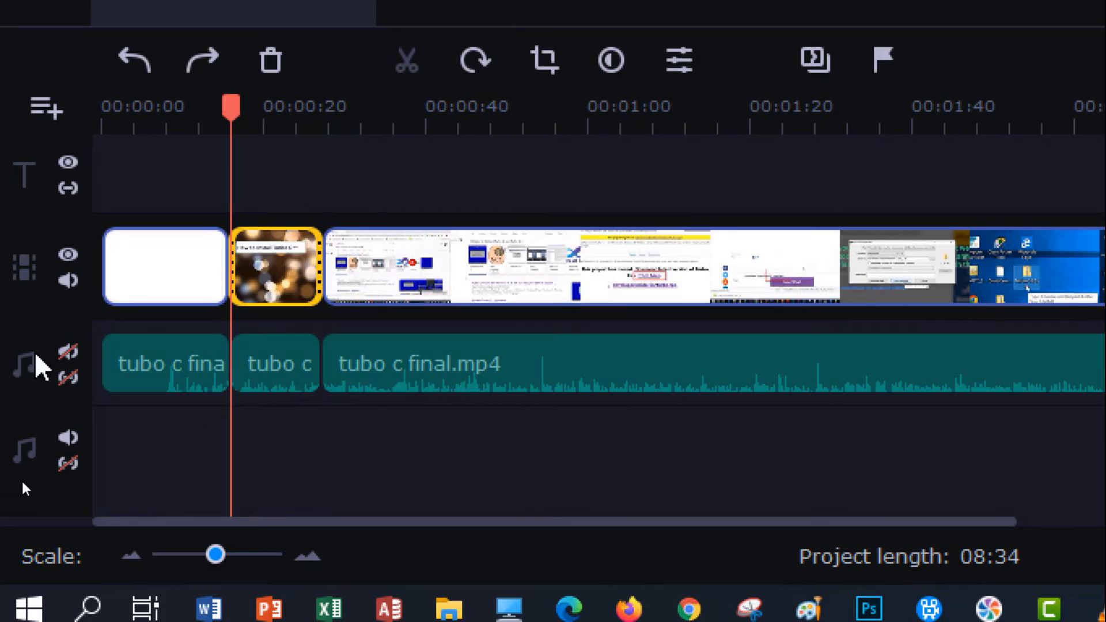
# - Link the audio track to the video again and delete the title segment together with its audio
pyautogui.click(69, 378)
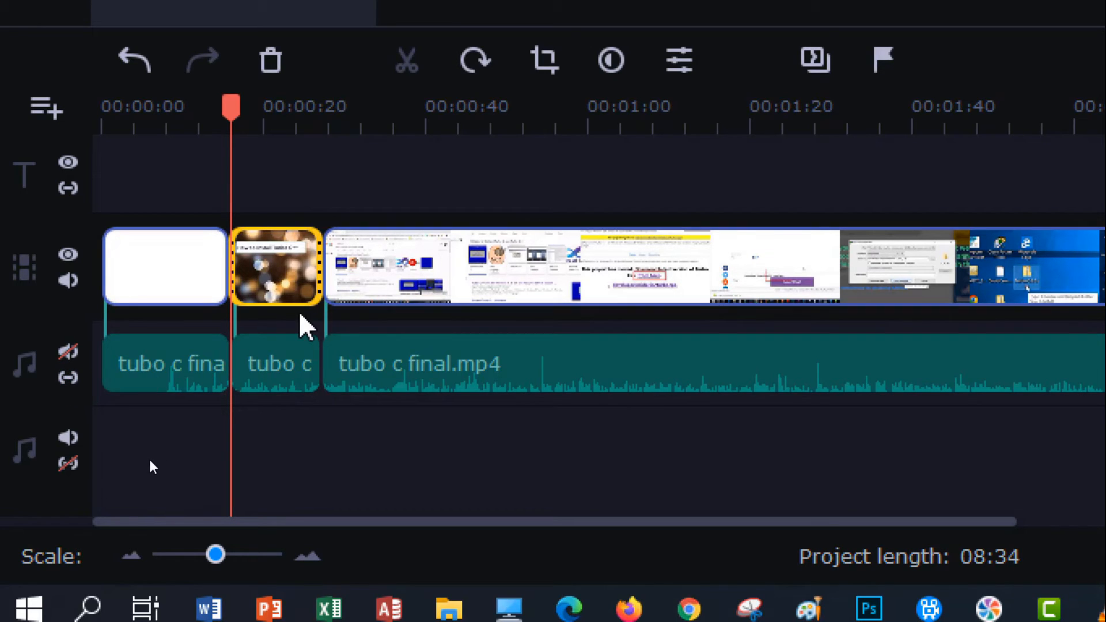
pyautogui.press('Delete')
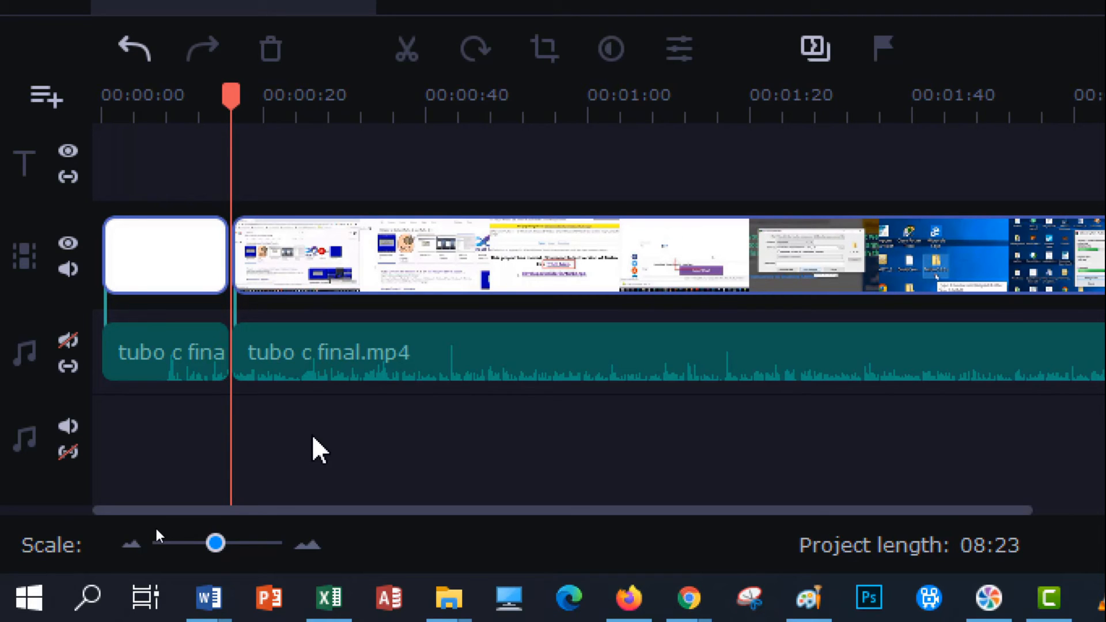
# - Undo the deletion, the audio muting and the splits back to one unsplit video clip with its linked audio
pyautogui.hotkey('ctrl', 'z')
pyautogui.hotkey('ctrl', 'z')
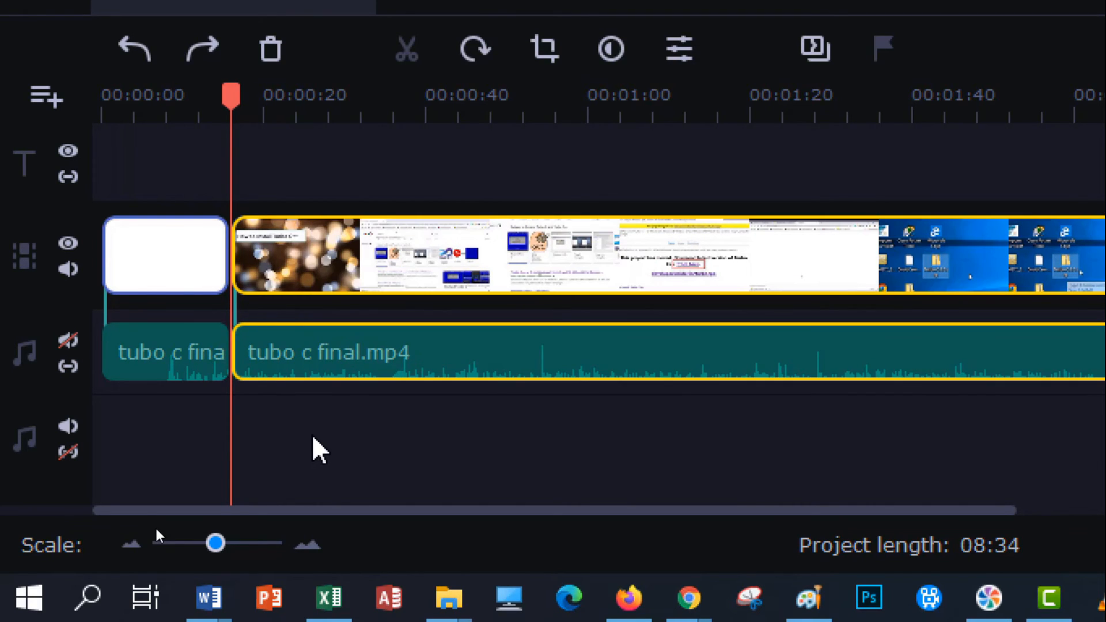
pyautogui.hotkey('ctrl', 'z')
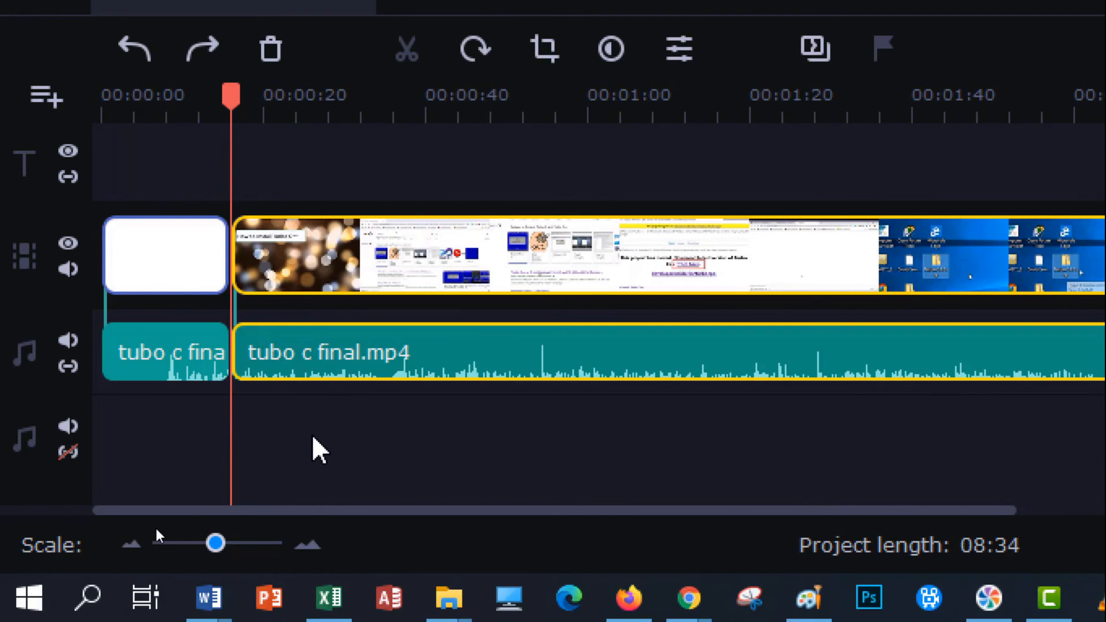
pyautogui.hotkey('ctrl', 'z')
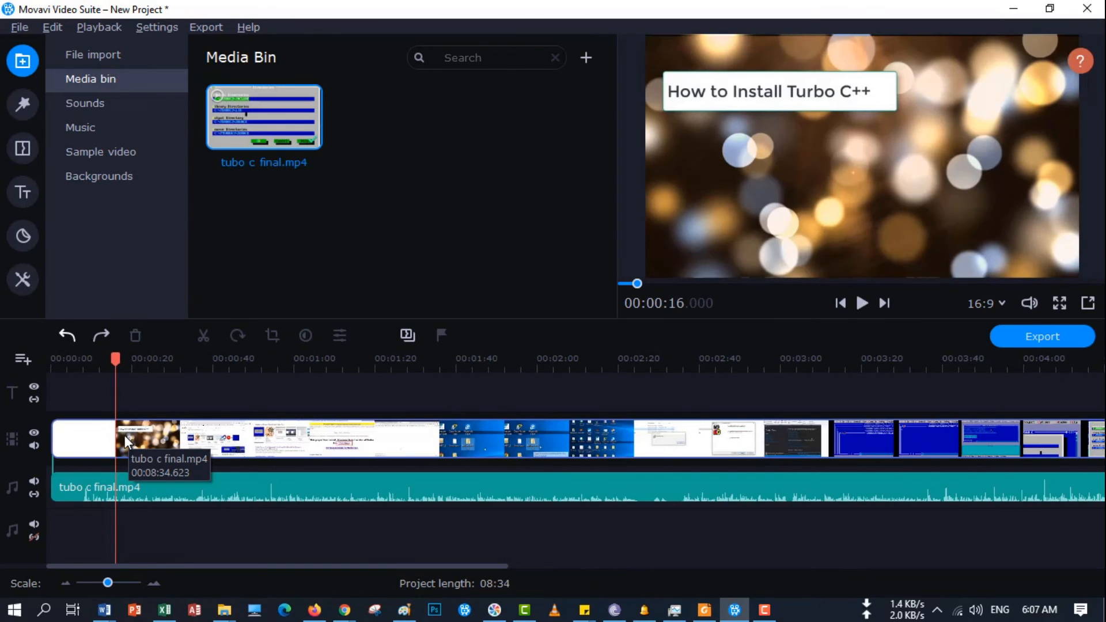
# - Position the playhead frame by frame at the start of the bokeh title background, 00:00:07.122
pyautogui.moveTo(115, 358); pyautogui.dragTo(82, 359)
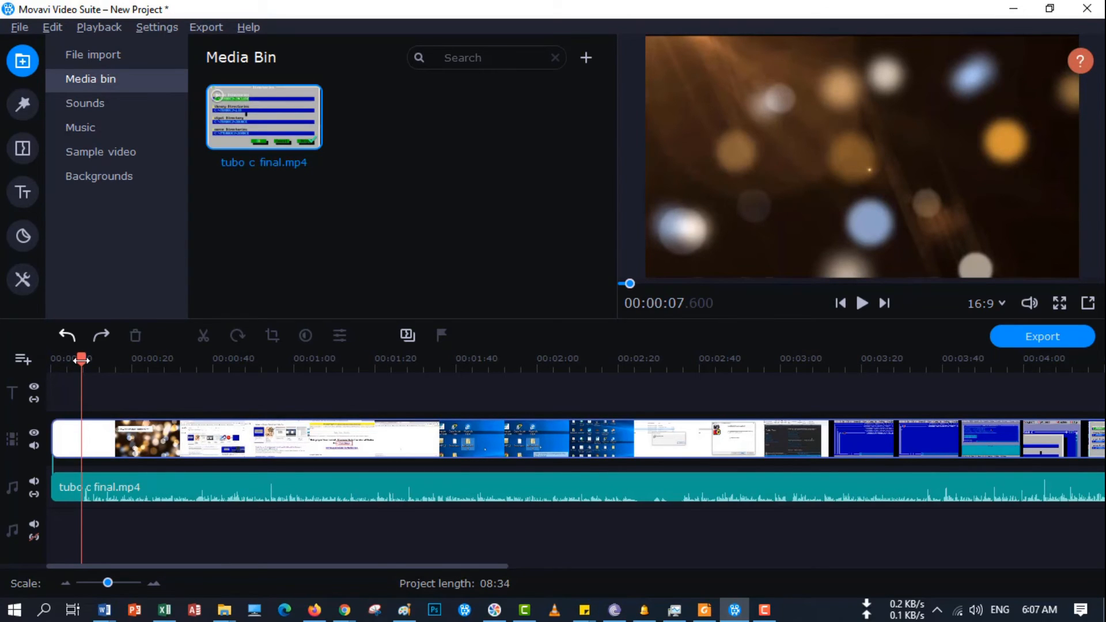
pyautogui.press('Left')
pyautogui.press('Right')
pyautogui.press('Right')
pyautogui.press('Right')
pyautogui.press('Right')
pyautogui.press('Right')
pyautogui.press('Right')
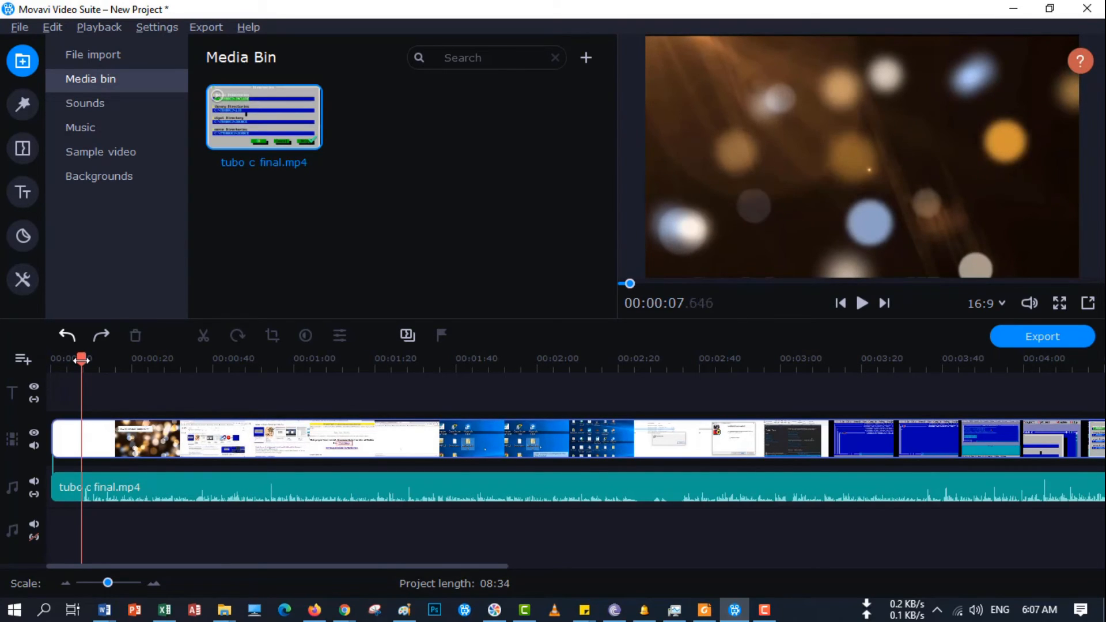
pyautogui.press('Right')
pyautogui.press('Right')
pyautogui.press('Right')
pyautogui.press('Right')
pyautogui.press('Right')
pyautogui.press('Right')
pyautogui.press('Right')
pyautogui.press('Right')
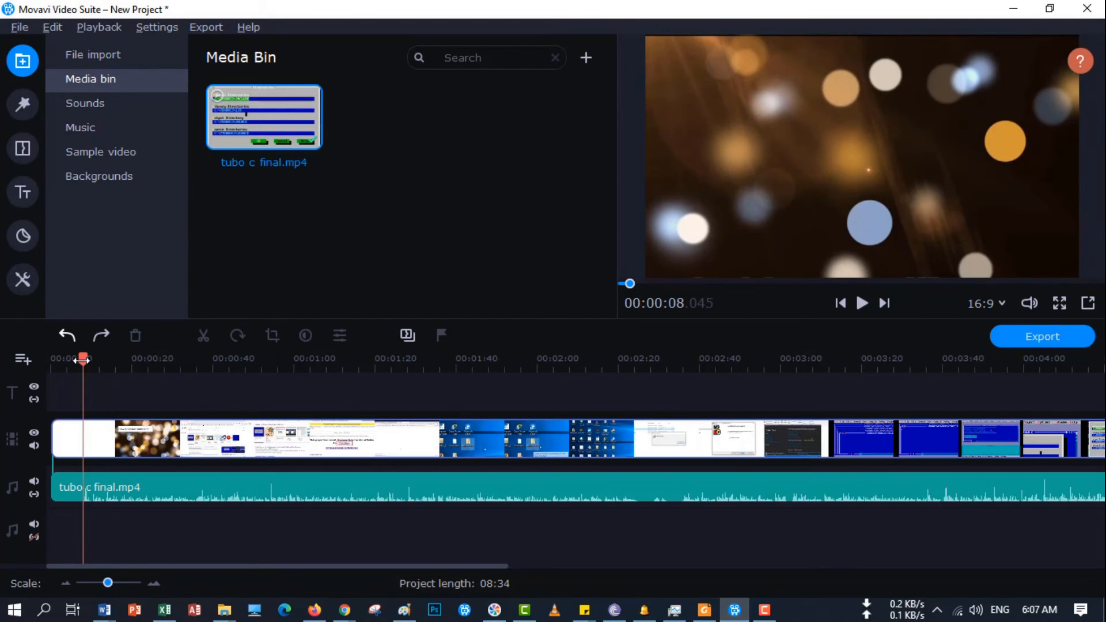
pyautogui.press('Left')
pyautogui.press('Left')
pyautogui.press('Left')
pyautogui.press('Left')
pyautogui.press('Left')
pyautogui.press('Left')
pyautogui.press('Left')
pyautogui.press('Left')
pyautogui.press('Left')
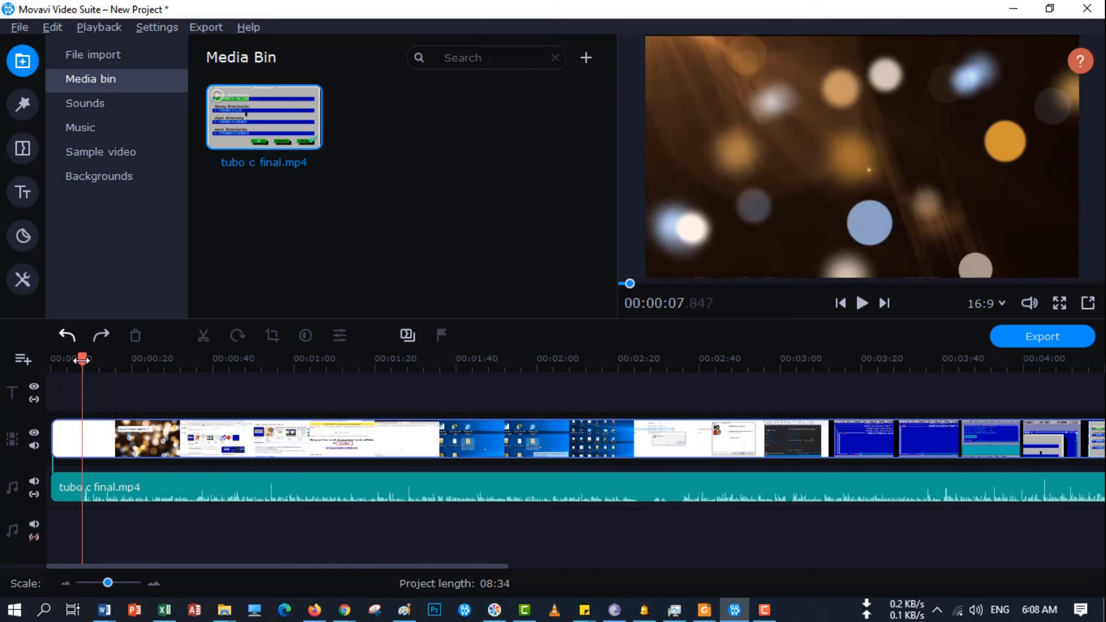
pyautogui.press('Left')
pyautogui.press('Left')
pyautogui.press('Left')
pyautogui.press('Left')
pyautogui.press('Left')
pyautogui.press('Left')
pyautogui.press('Left')
pyautogui.press('Left')
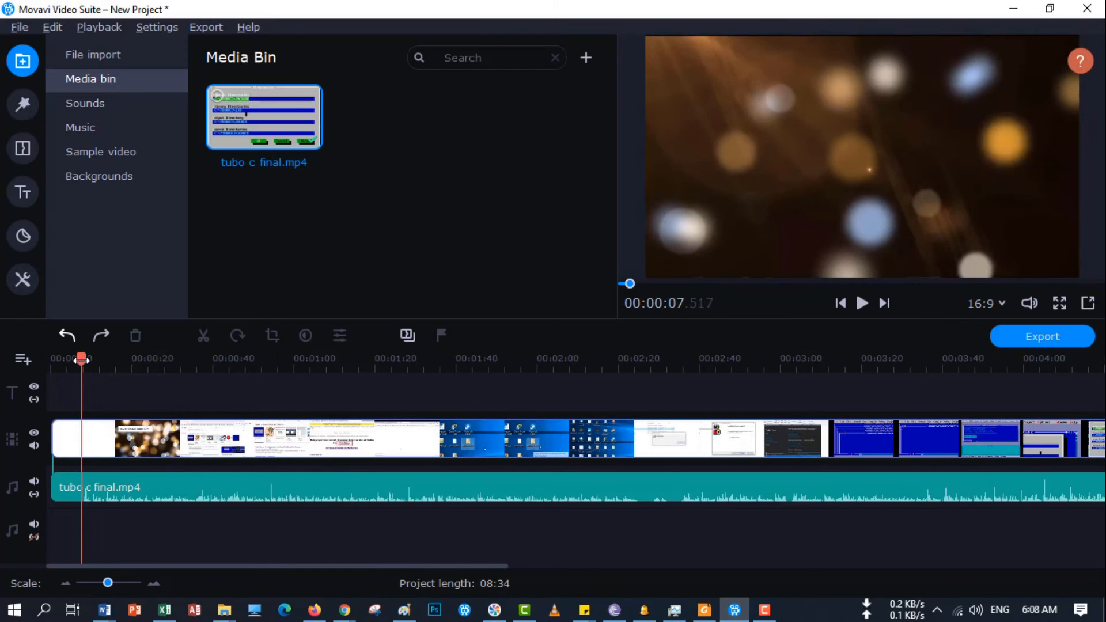
pyautogui.press('Left')
pyautogui.press('Left')
pyautogui.press('Left')
pyautogui.press('Left')
pyautogui.press('Left')
pyautogui.press('Left')
pyautogui.press('Left')
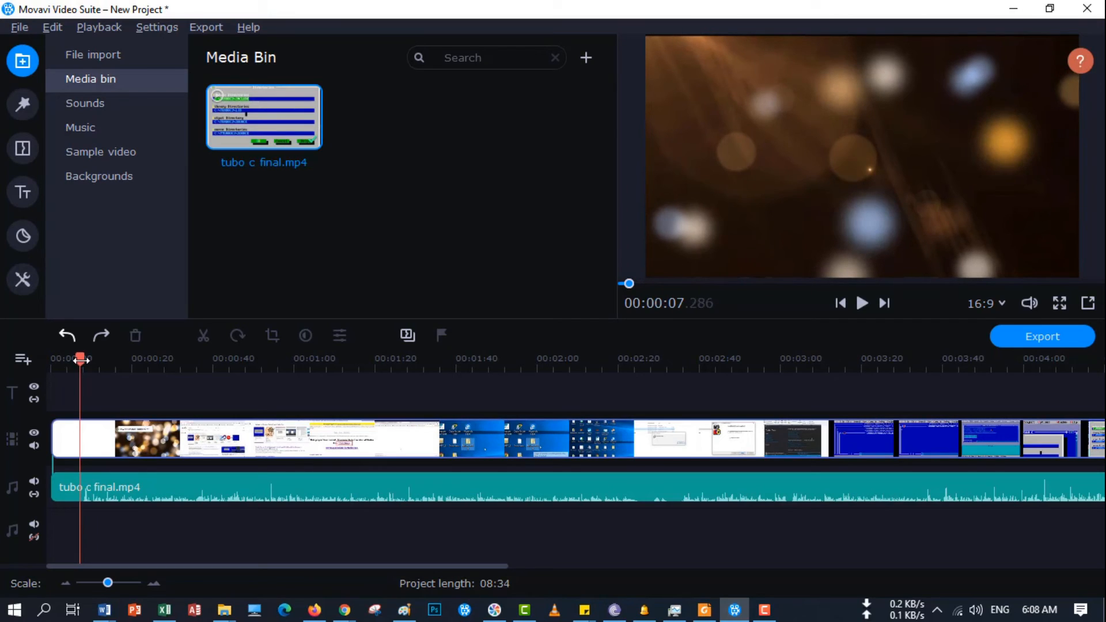
pyautogui.press('Left')
pyautogui.press('Left')
pyautogui.press('Left')
pyautogui.press('Left')
pyautogui.press('Left')
pyautogui.press('Left')
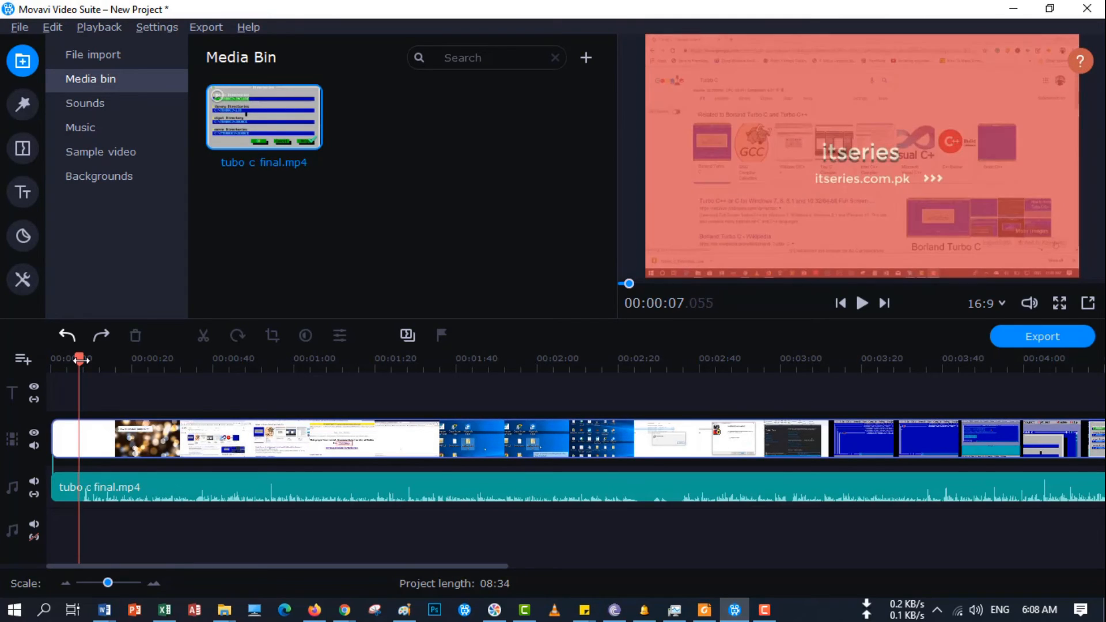
pyautogui.press('Right')
pyautogui.press('Right')
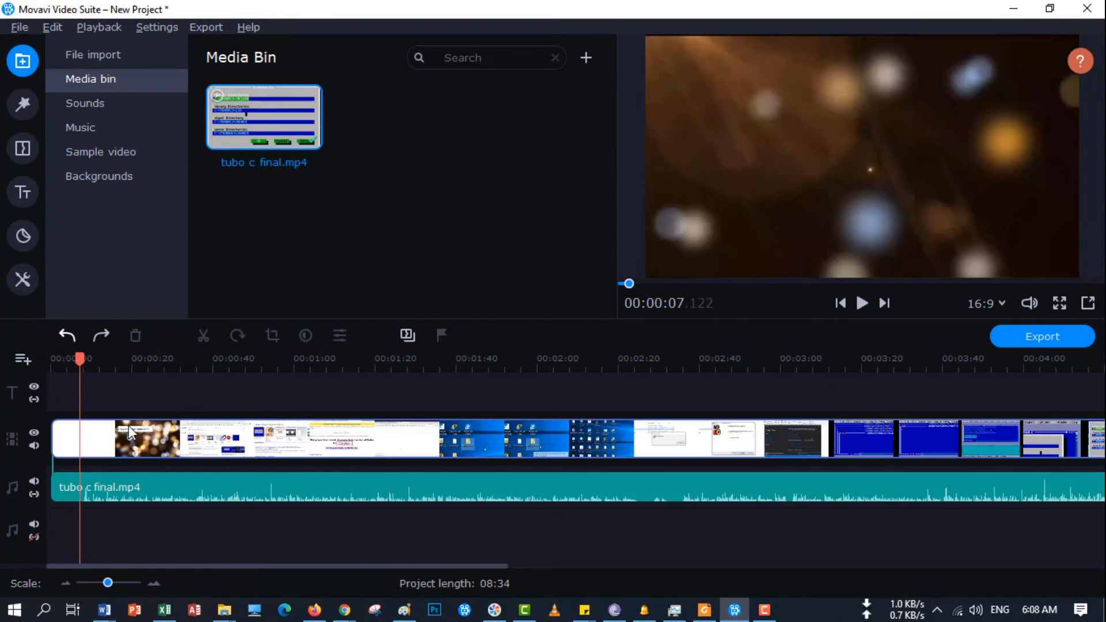
# - Select the video clip and its audio clip and split both at 00:00:07.122
pyautogui.click(155, 430)
pyautogui.keyDown('ctrl'); pyautogui.click(159, 482); pyautogui.keyUp('ctrl')
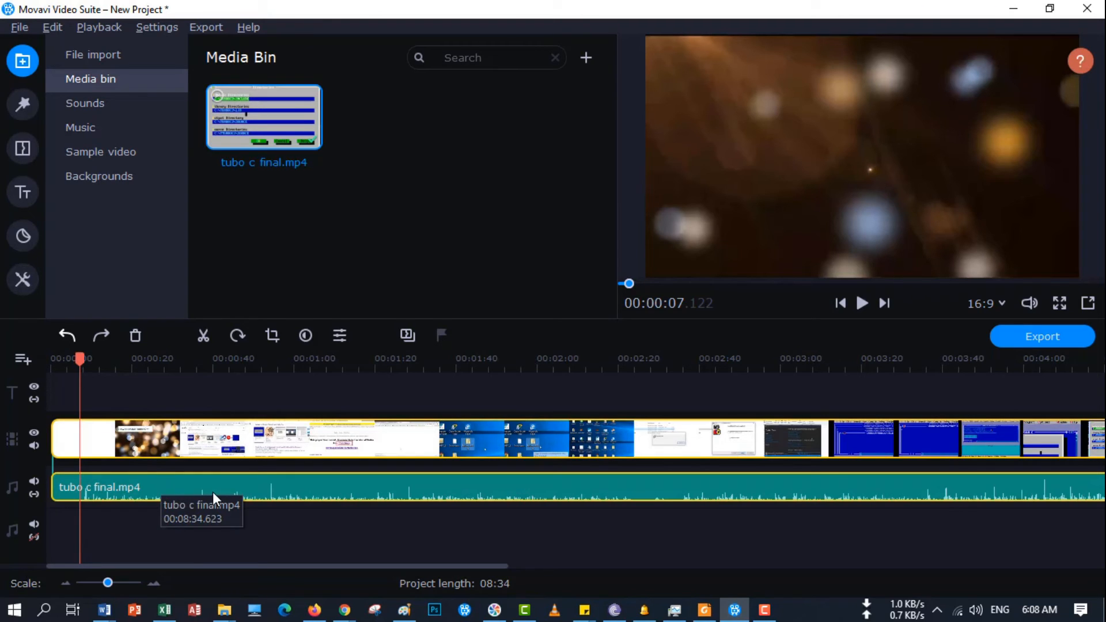
pyautogui.hotkey('ctrl', 'b')
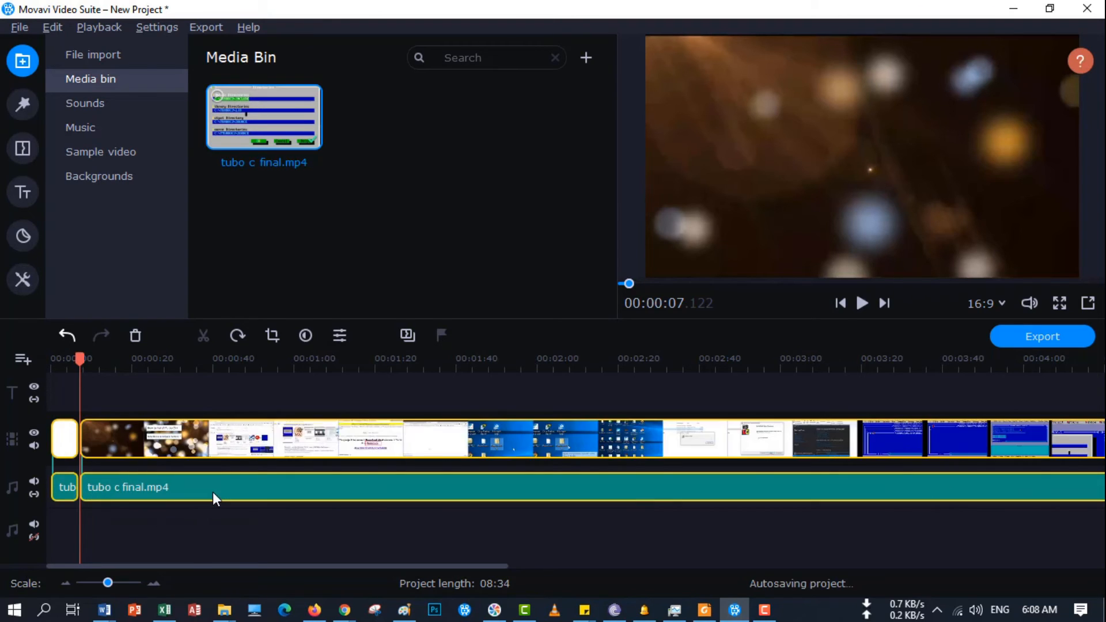
# - Move the playhead through the bokeh title section and on to the search results page at 00:00:31.500
pyautogui.click(90, 361)
pyautogui.moveTo(91, 361); pyautogui.dragTo(158, 361)
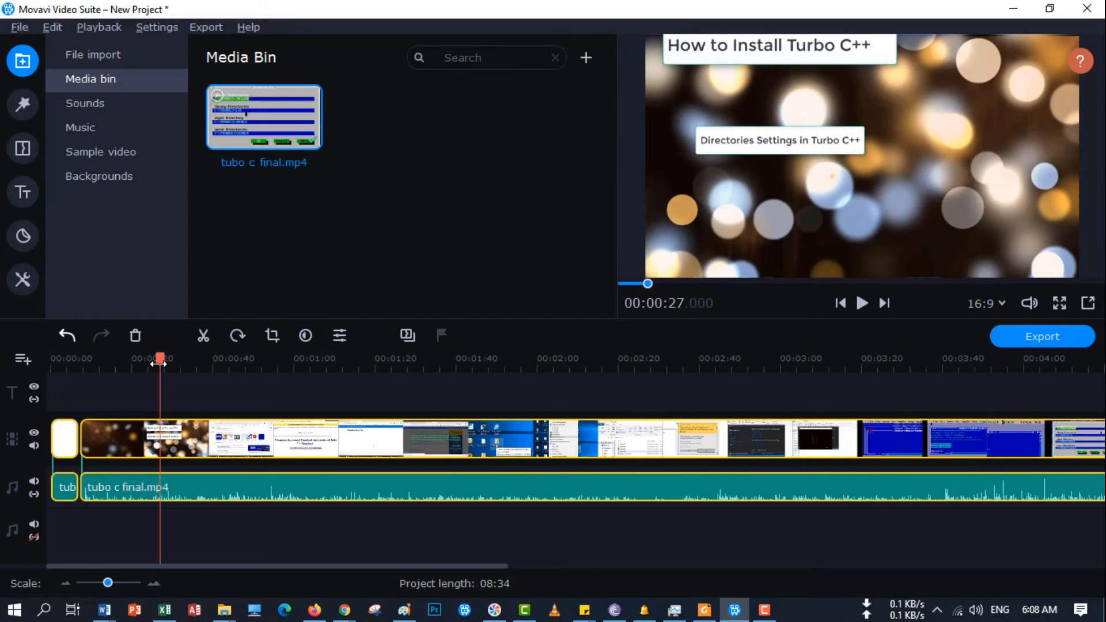
pyautogui.press('Right')
pyautogui.press('Right')
pyautogui.press('Right')
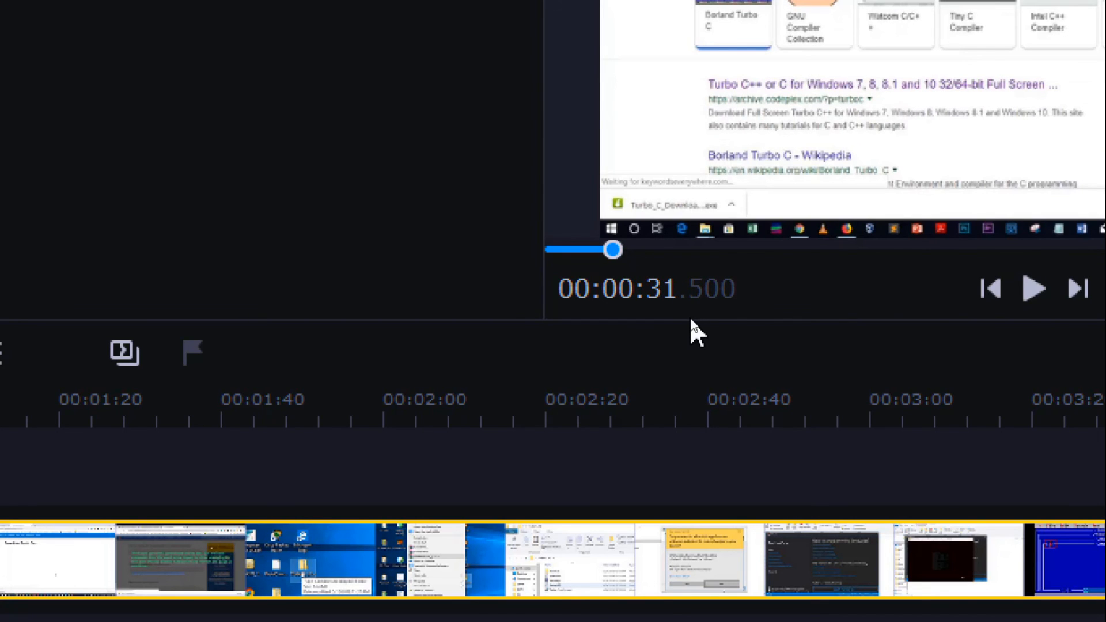
# - Step the playhead back and forth in small increments around 00:00:31 to examine the frames of the search results page
pyautogui.press('Left')
pyautogui.press('Left')
pyautogui.press('Left')
pyautogui.press('Right')
pyautogui.press('Right')
pyautogui.press('Right')
pyautogui.press('Right')
pyautogui.press('Right')
pyautogui.press('Right')
pyautogui.press('Right')
pyautogui.press('Right')
pyautogui.press('Right')
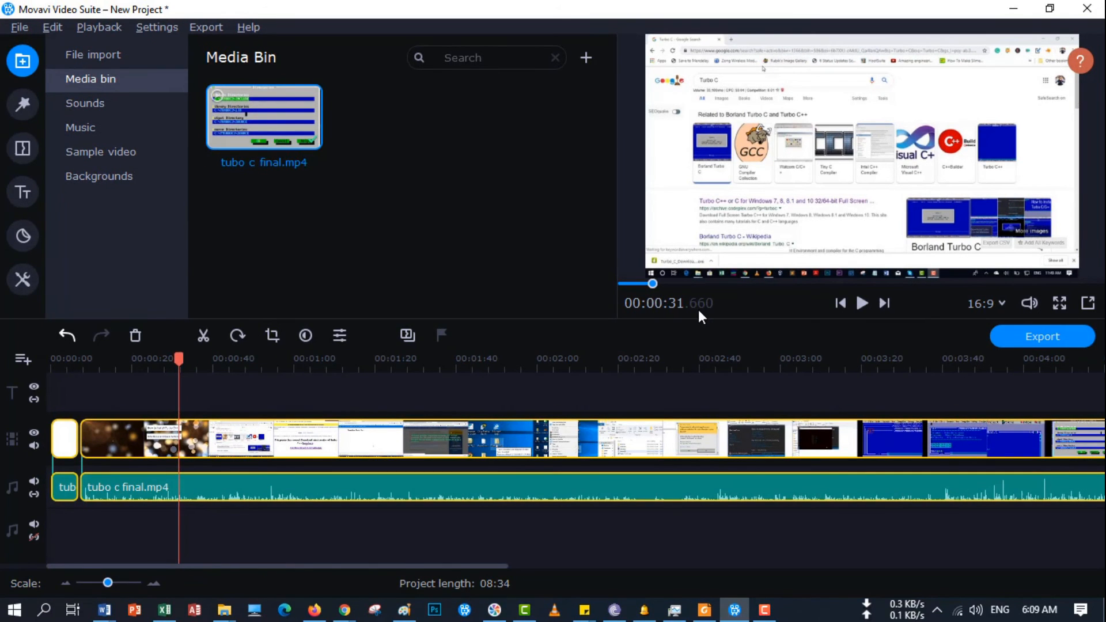
pyautogui.press('Left')
pyautogui.press('Left')
pyautogui.press('Left')
pyautogui.press('Left')
pyautogui.press('Left')
pyautogui.press('Left')
pyautogui.press('Left')
pyautogui.press('Left')
pyautogui.press('Left')
pyautogui.press('Left')
pyautogui.press('Left')
pyautogui.press('Left')
pyautogui.press('Left')
pyautogui.press('Left')
pyautogui.press('Left')
pyautogui.press('Left')
pyautogui.press('Left')
pyautogui.press('Left')
pyautogui.press('Left')
pyautogui.press('Left')
pyautogui.press('Left')
pyautogui.press('Left')
pyautogui.press('Left')
pyautogui.press('Left')
pyautogui.press('Left')
pyautogui.press('Left')
pyautogui.press('Left')
pyautogui.press('Left')
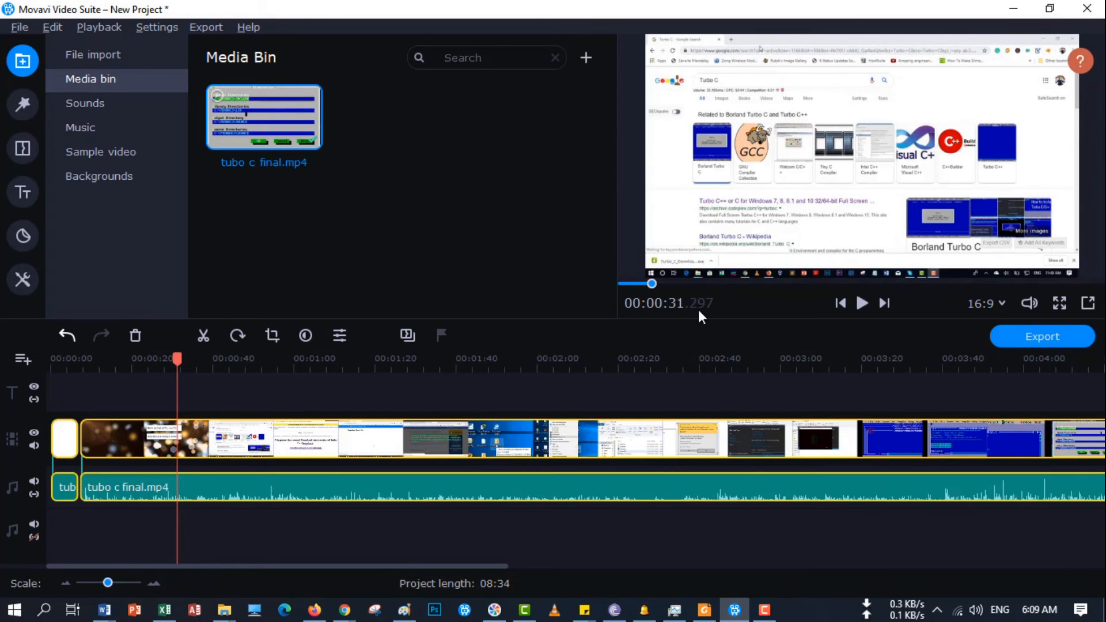
pyautogui.press('Left')
pyautogui.press('Left')
pyautogui.press('Left')
pyautogui.press('Left')
pyautogui.press('Left')
pyautogui.press('Left')
pyautogui.press('Left')
pyautogui.press('Left')
pyautogui.press('Left')
pyautogui.press('Left')
pyautogui.press('Left')
pyautogui.press('Left')
pyautogui.press('Left')
pyautogui.press('Left')
pyautogui.press('Left')
pyautogui.press('Left')
pyautogui.press('Left')
pyautogui.press('Left')
pyautogui.press('Left')
pyautogui.press('Left')
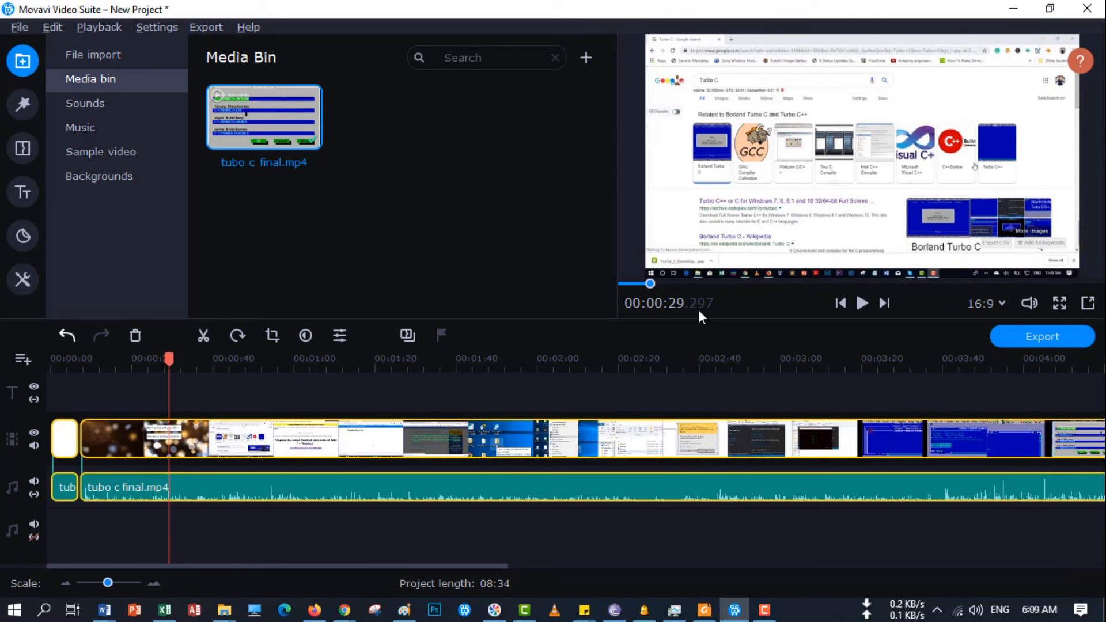
# - Position the playhead where the bokeh title gives way to the search results, 00:00:27.096, and split the selected video and audio clips
pyautogui.hotkey('shift', 'Left')
pyautogui.hotkey('shift', 'Right')
pyautogui.hotkey('shift', 'Right')
pyautogui.hotkey('shift', 'Left')
pyautogui.press('Right')
pyautogui.press('Right')
pyautogui.press('Right')
pyautogui.press('Right')
pyautogui.press('Right')
pyautogui.press('Right')
pyautogui.press('Right')
pyautogui.press('Right')
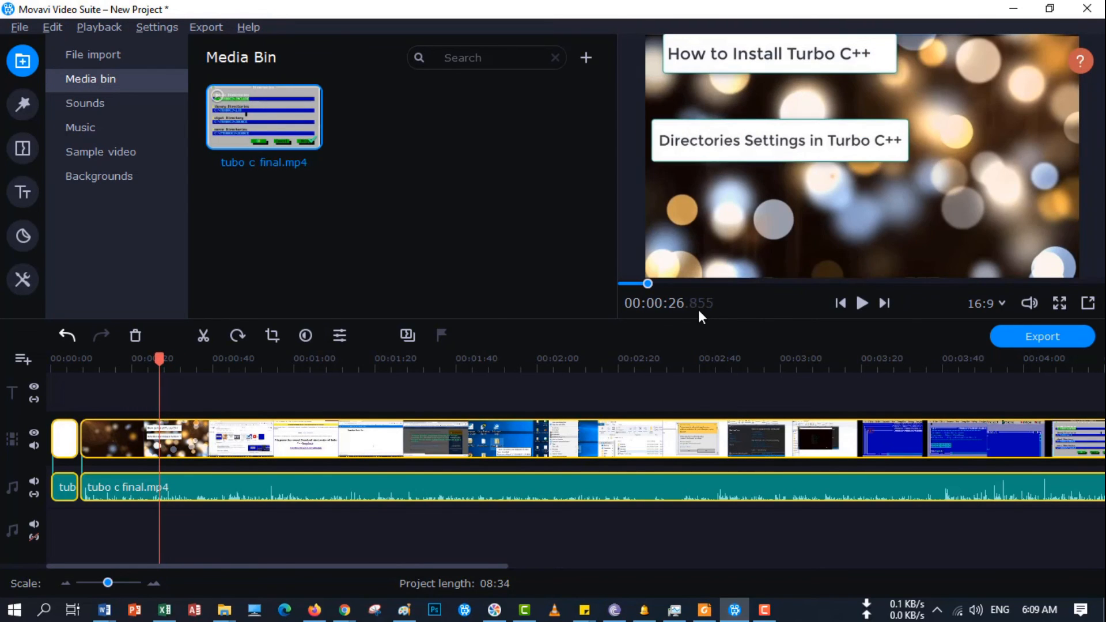
pyautogui.press('Right')
pyautogui.press('Right')
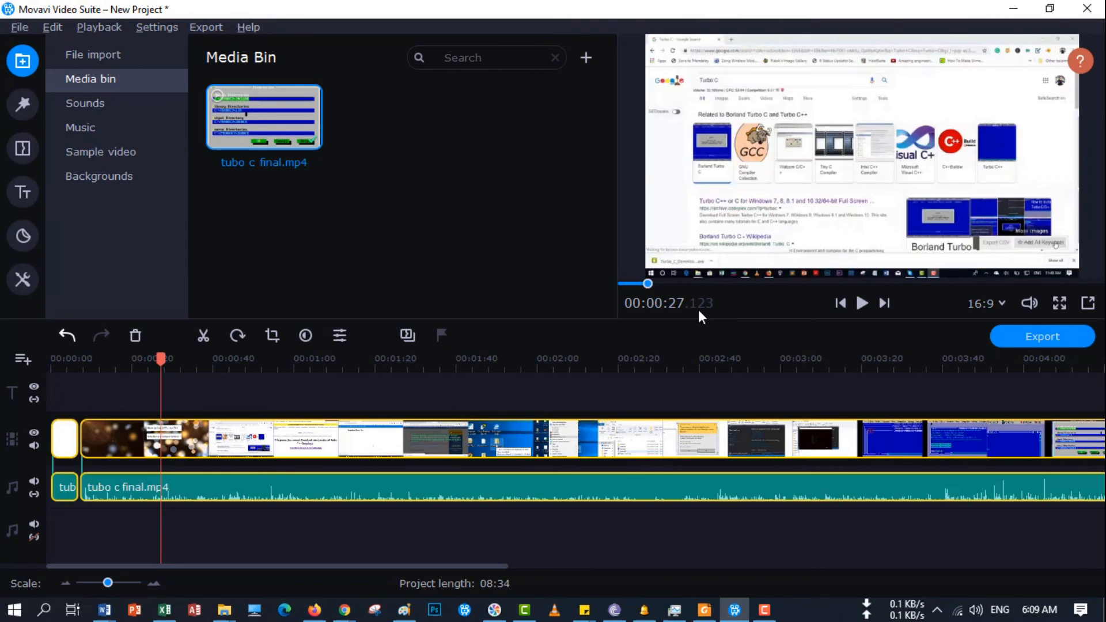
pyautogui.press('Left')
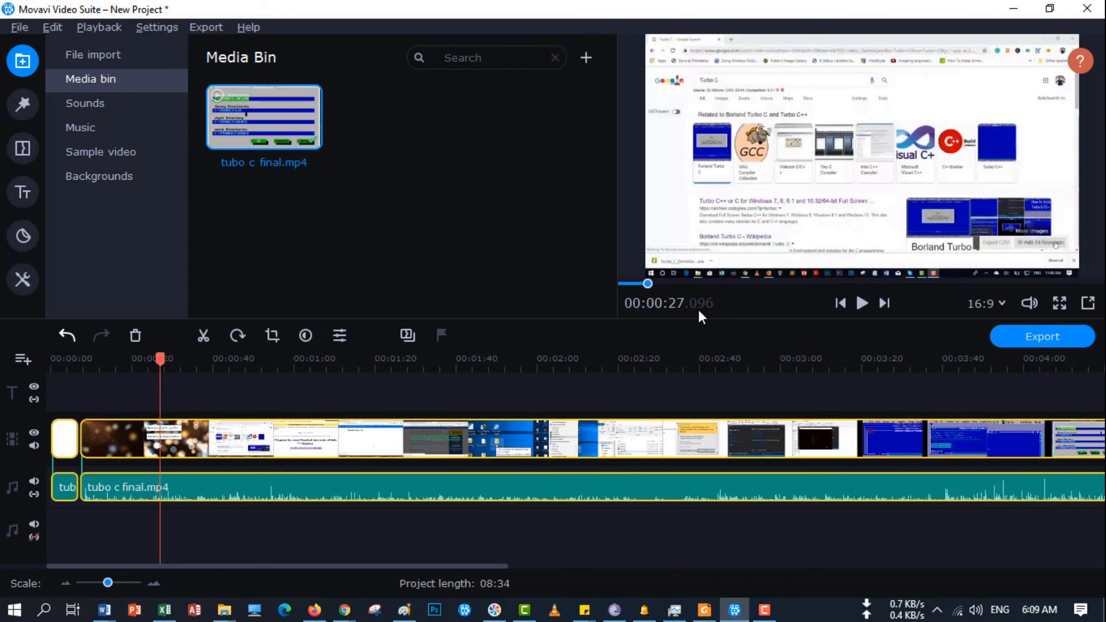
pyautogui.hotkey('ctrl', 'b')
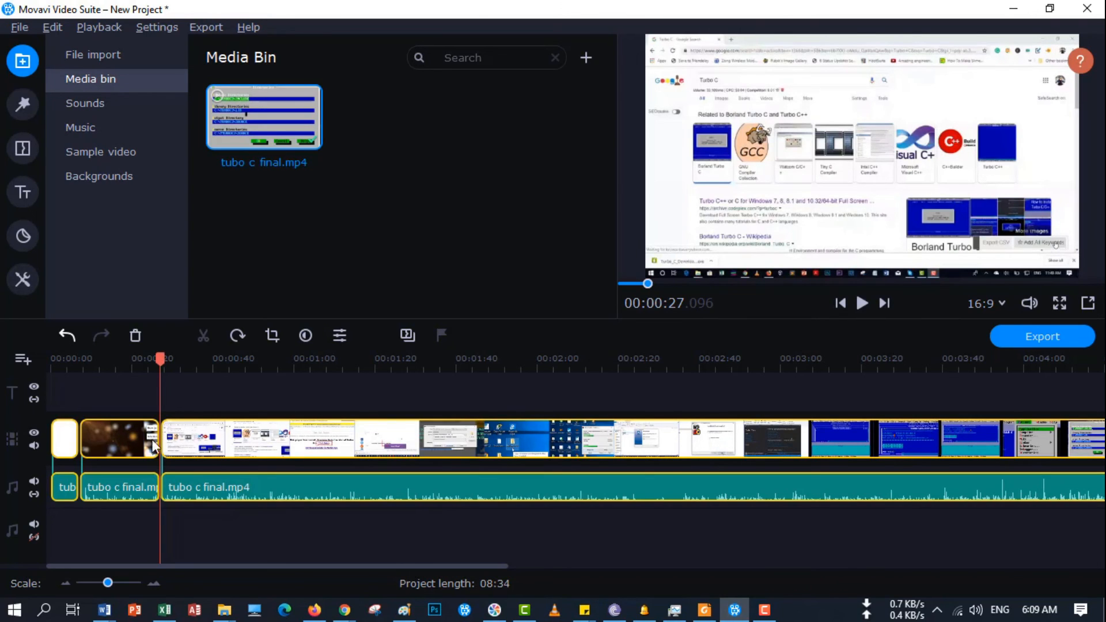
# - Delete the bokeh title segment with its linked audio and move the playhead through the following clip to 00:00:25.200
pyautogui.click(135, 439)
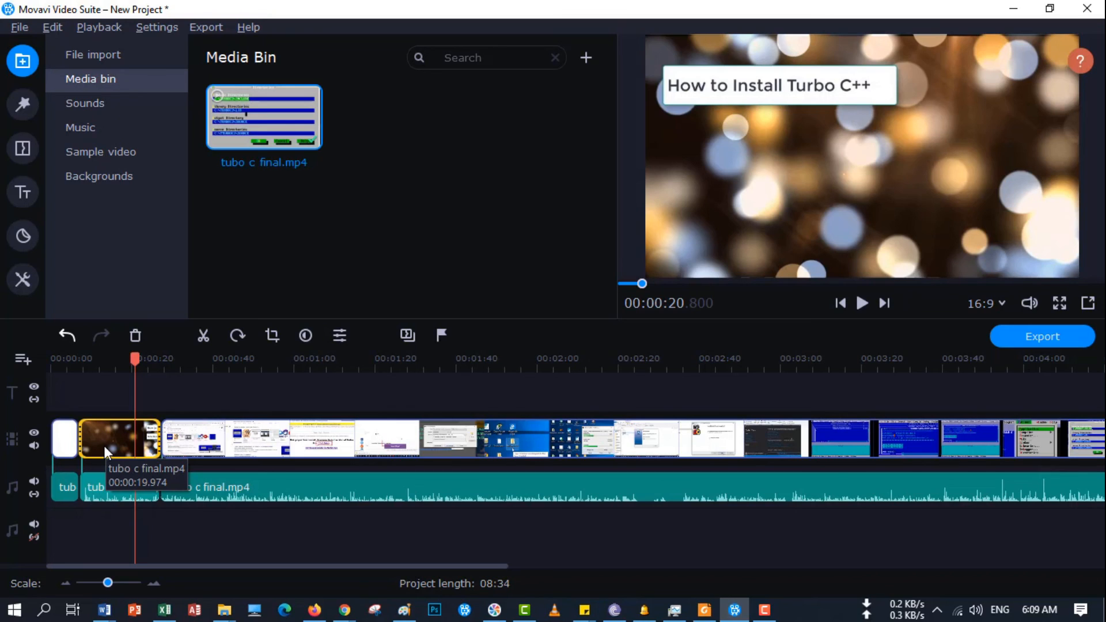
pyautogui.press('Delete')
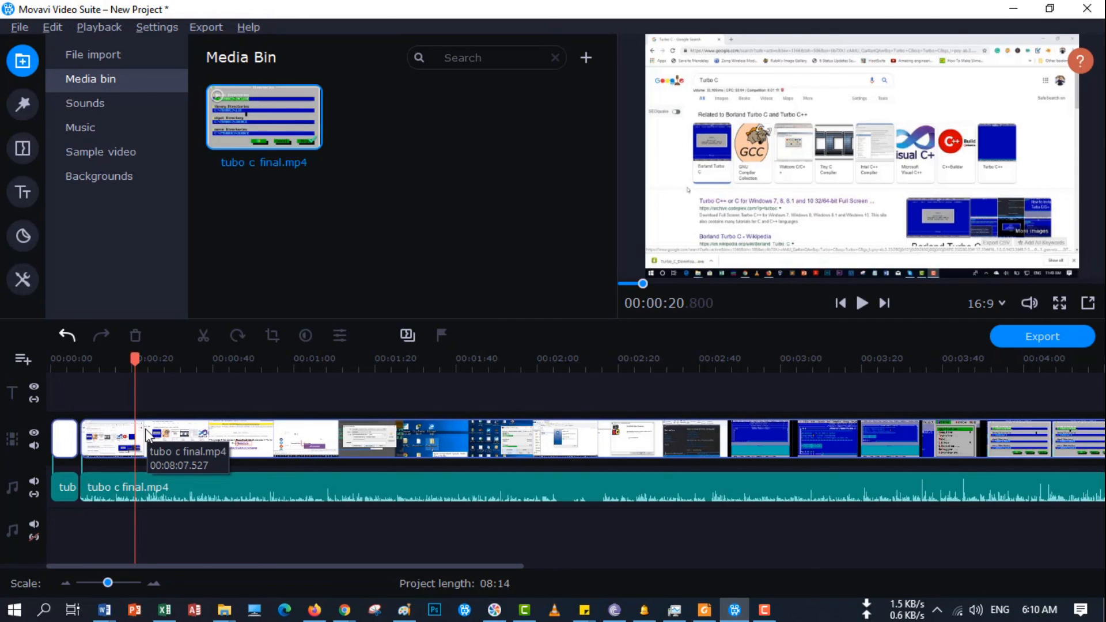
pyautogui.moveTo(134, 359)
pyautogui.mouseDown()
pyautogui.moveTo(225, 366)
pyautogui.moveTo(152, 370)
pyautogui.mouseUp()
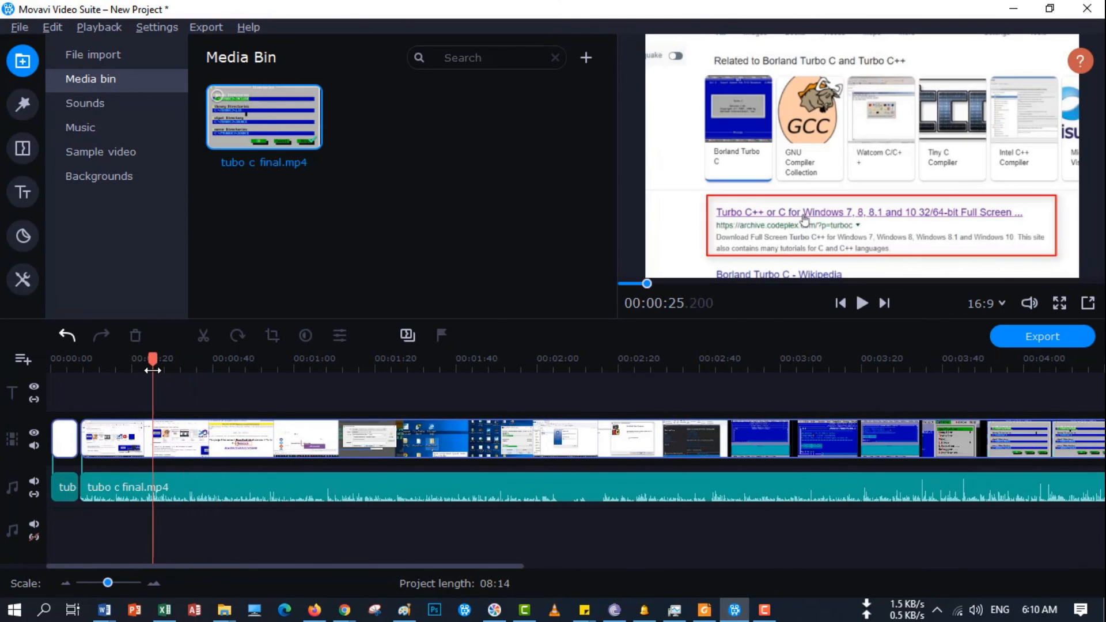